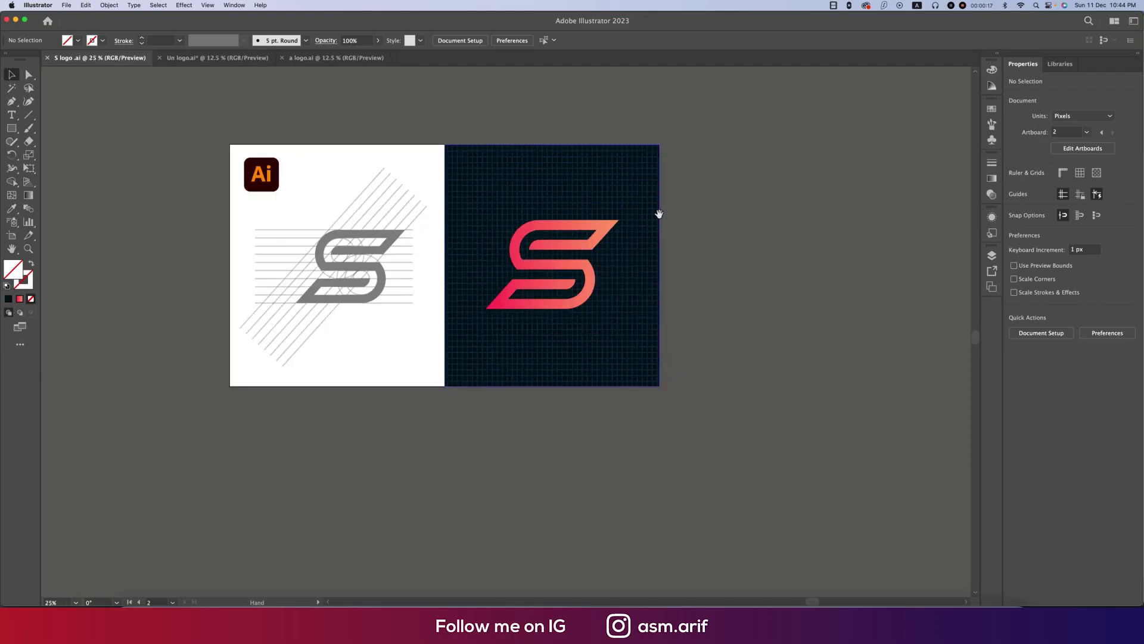
# Create a new 2000 × 2000 px RGB document named 'S logo'.
pyautogui.moveTo(659, 214); pyautogui.dragTo(606, 227)
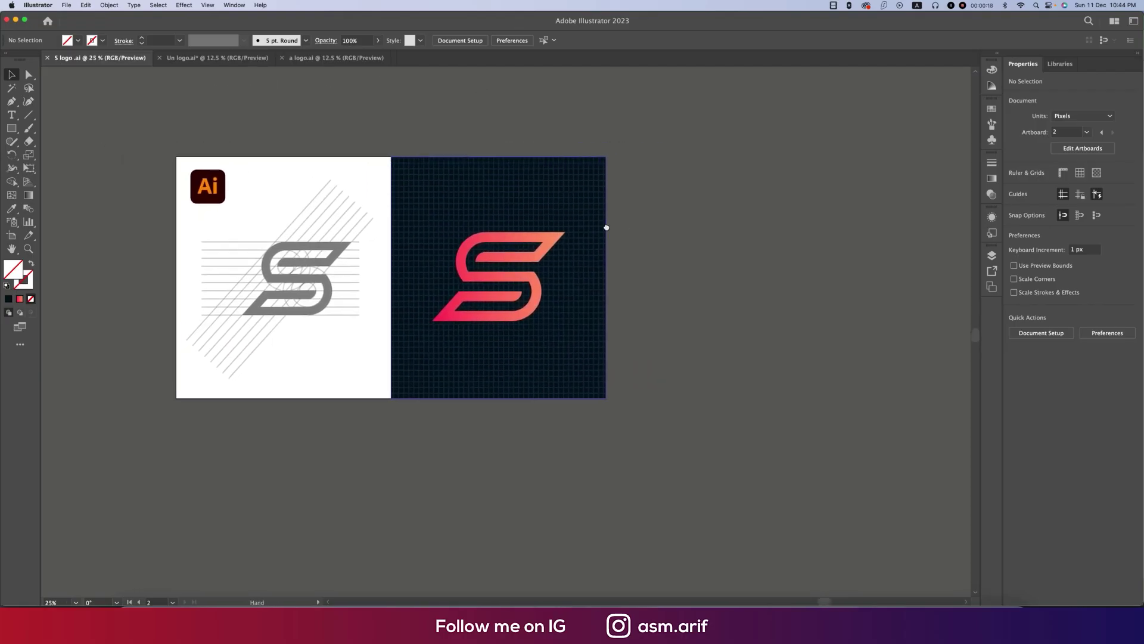
pyautogui.click(66, 5)
pyautogui.press('super+n')
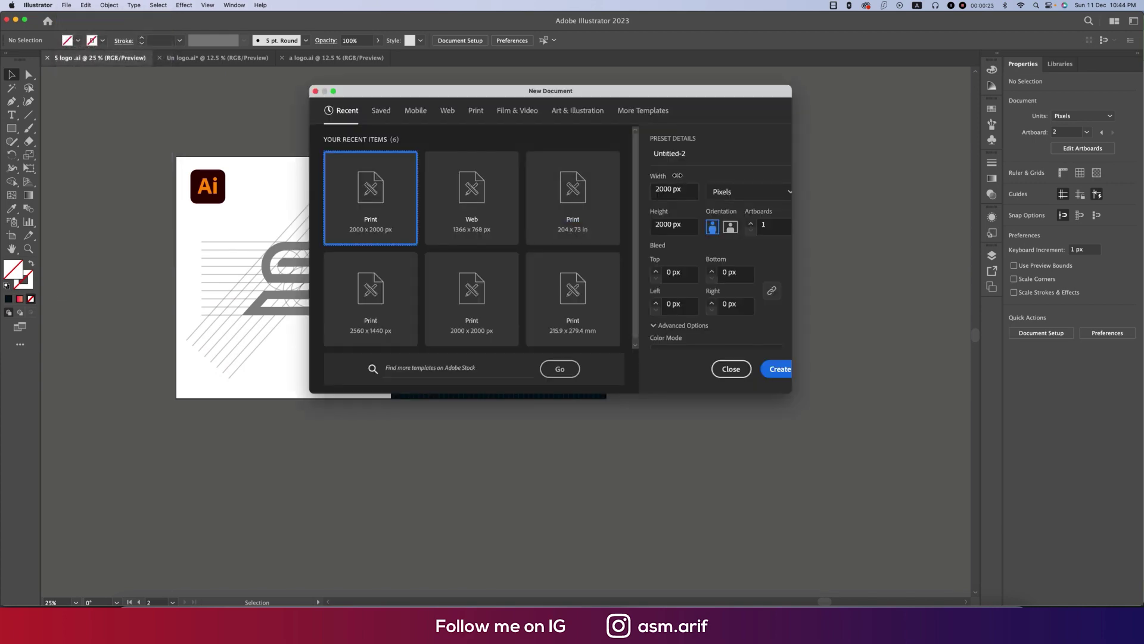
pyautogui.click(687, 158)
pyautogui.write('S logo')
pyautogui.scroll(-2, 763, 322)
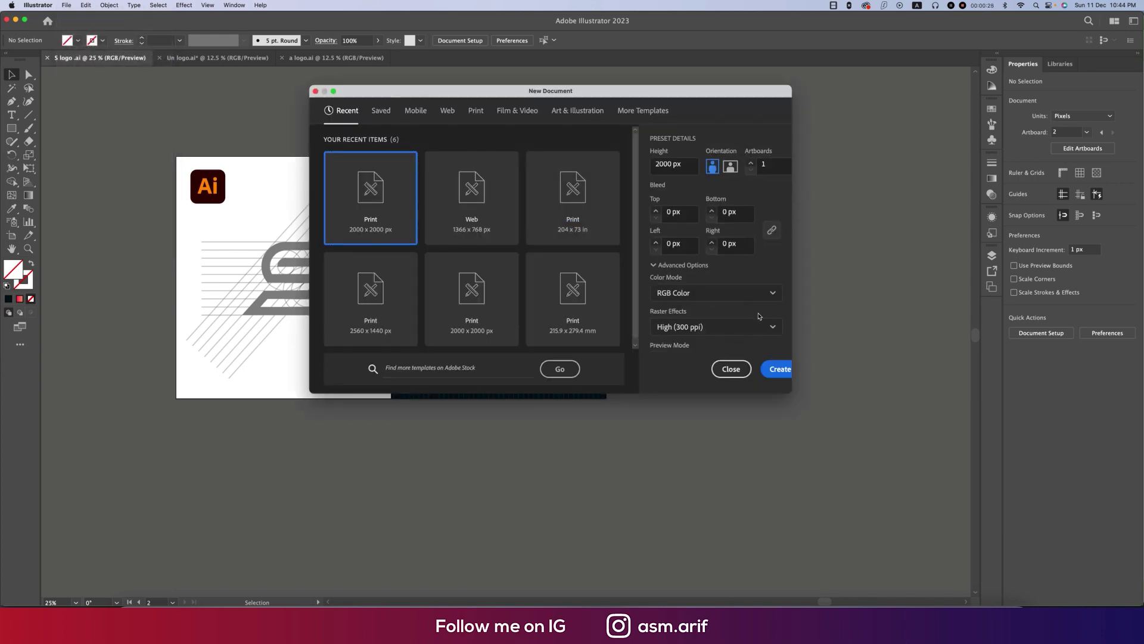
pyautogui.click(698, 295)
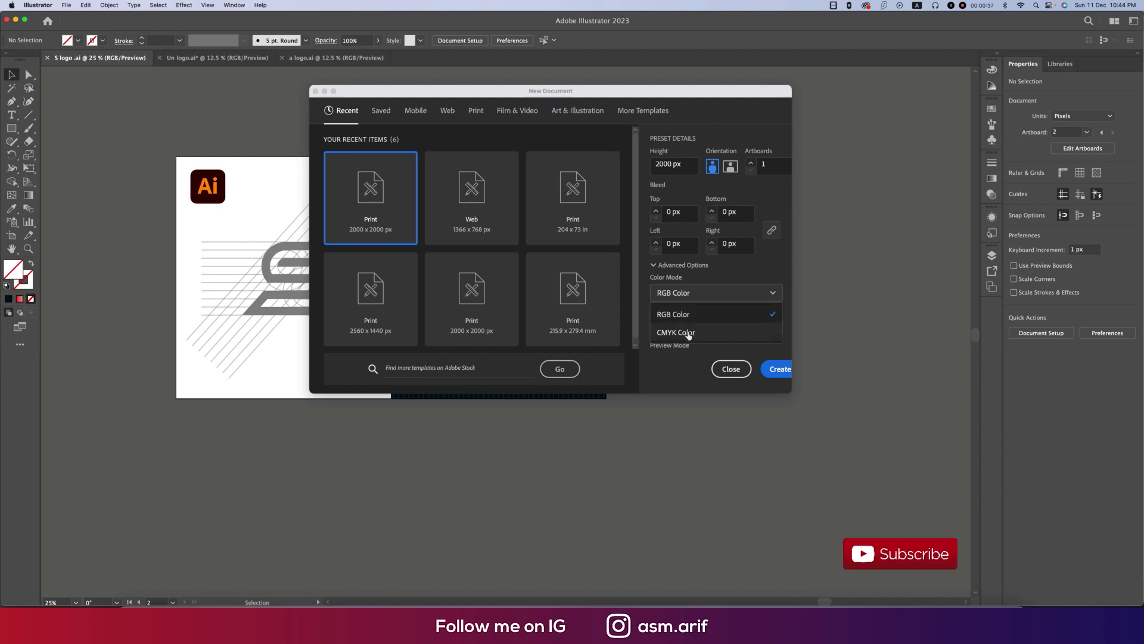
pyautogui.click(689, 318)
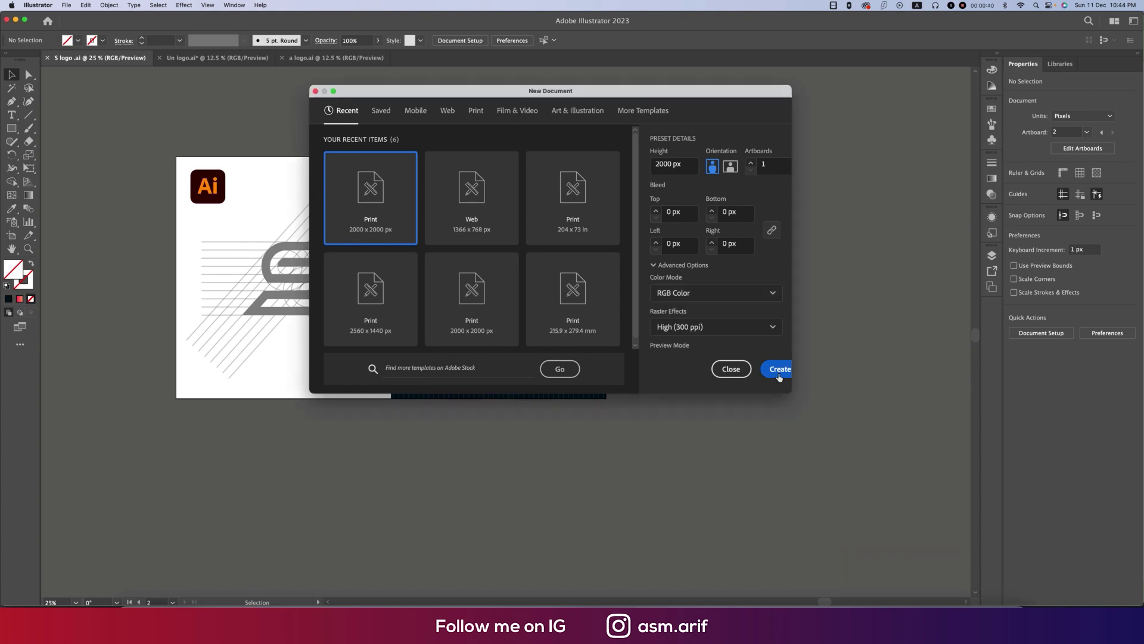
pyautogui.click(779, 369)
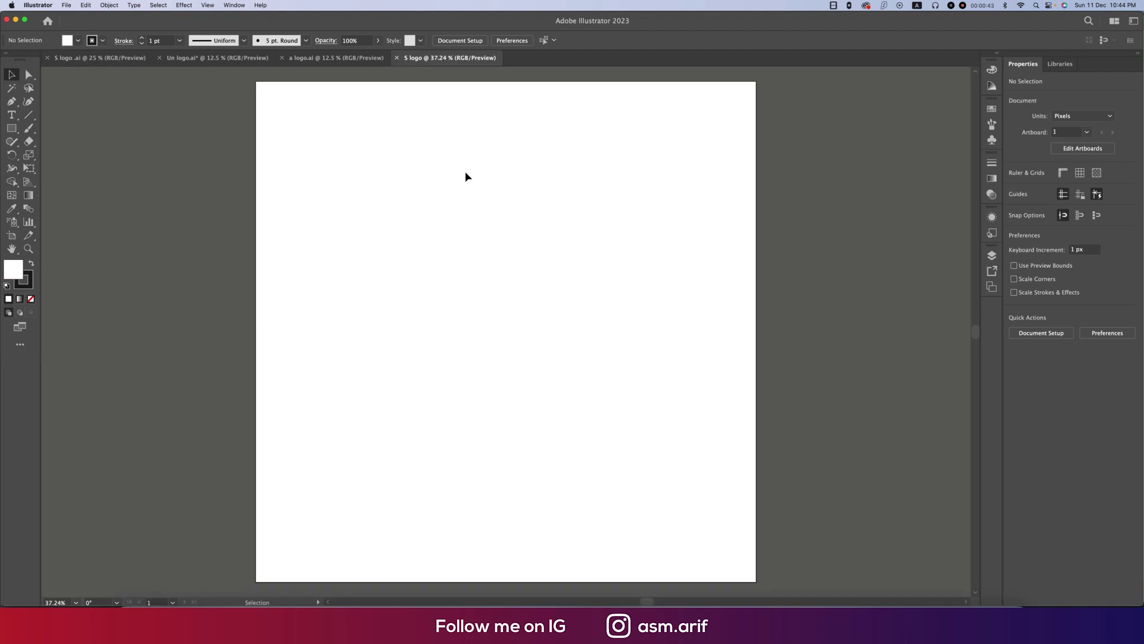
# Draw a horizontal line across the artboard and duplicate it into ten evenly spaced lines.
pyautogui.click(28, 114)
pyautogui.moveTo(294, 222); pyautogui.dragTo(704, 246)
pyautogui.press('v')
pyautogui.moveTo(605, 225); pyautogui.dragTo(607, 238)
pyautogui.press('super+d')
pyautogui.press('super+d')
pyautogui.press('super+d')
pyautogui.press('super+d')
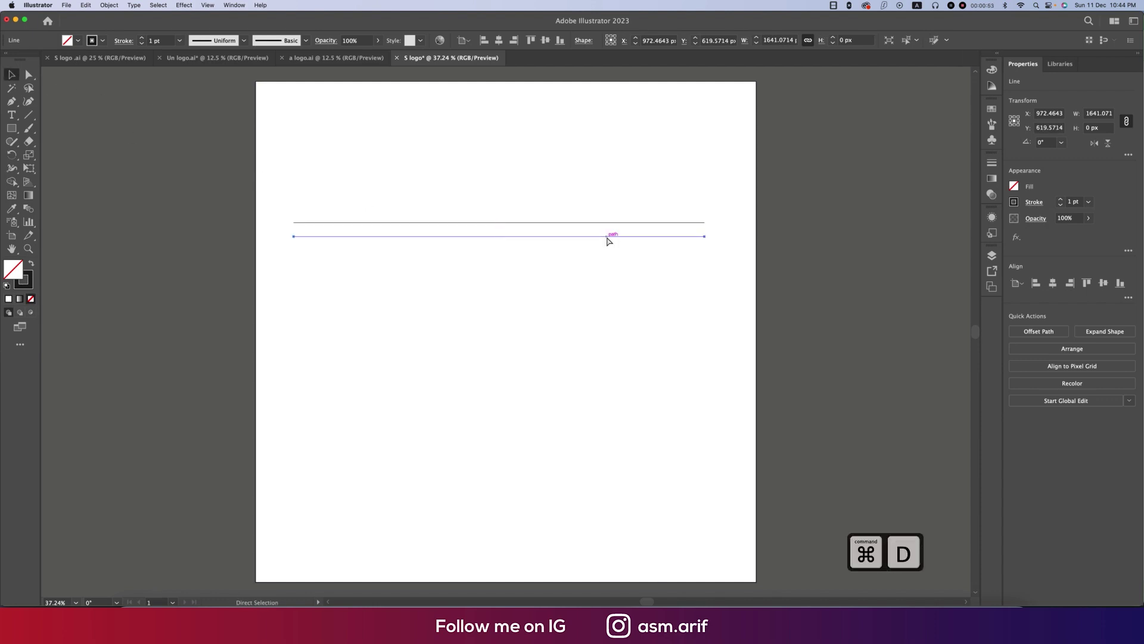
pyautogui.press('super+d')
pyautogui.press('super+d')
pyautogui.press('super+d')
pyautogui.press('super+d')
# Copy the ten lines, rotate the copy 132° and flip it horizontally to lean at 48°.
pyautogui.moveTo(404, 187); pyautogui.dragTo(614, 444)
pyautogui.press('super+c')
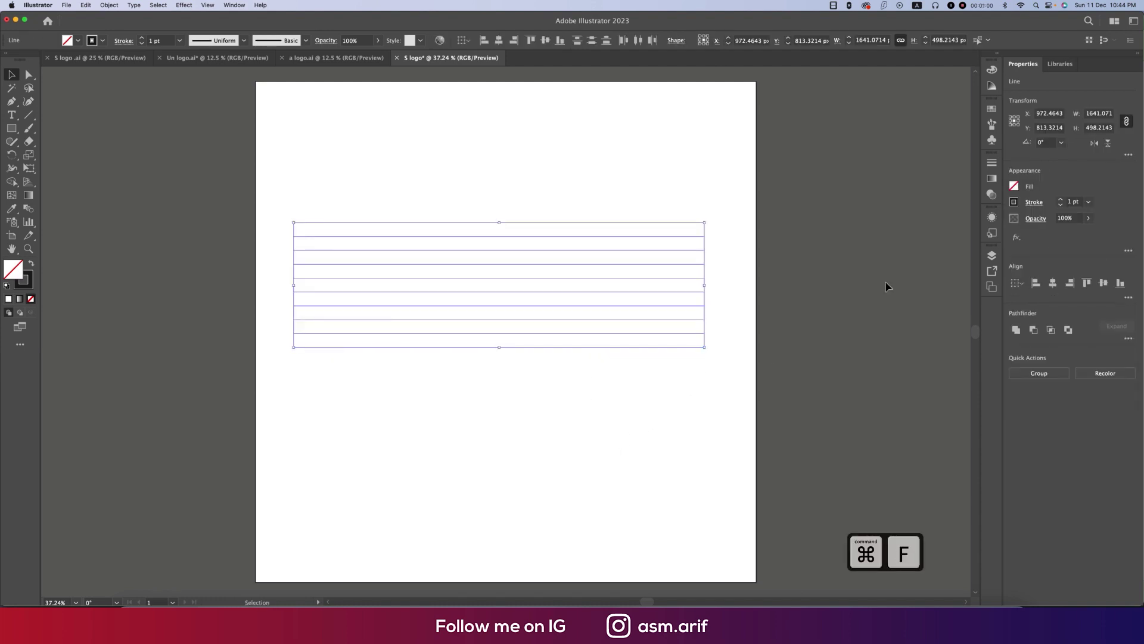
pyautogui.click(1040, 144)
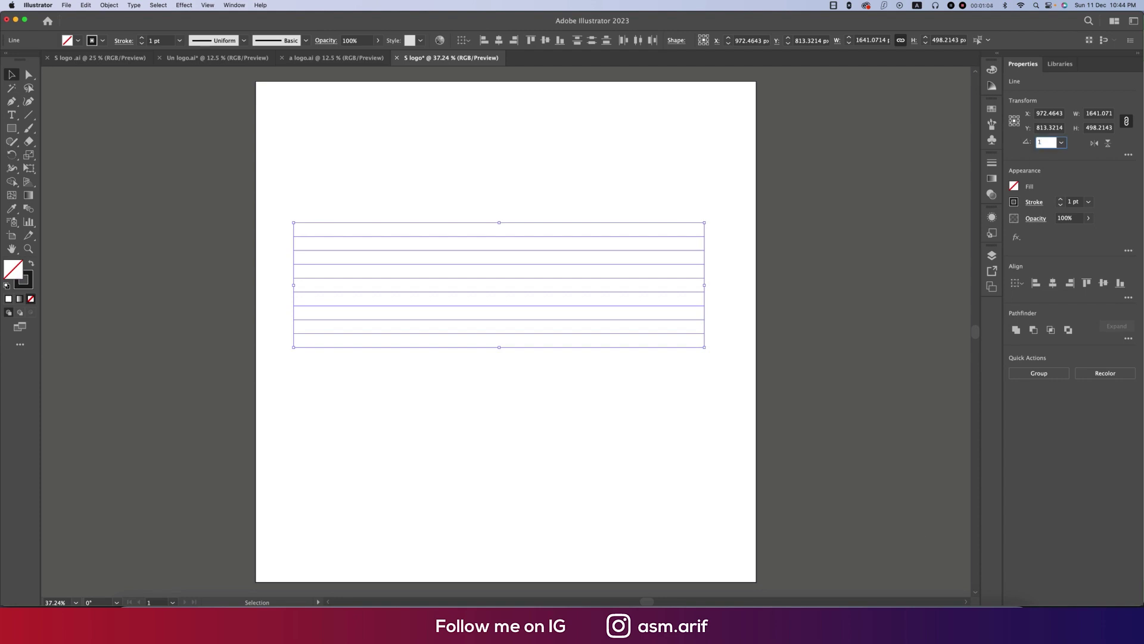
pyautogui.write('132')
pyautogui.press('Return')
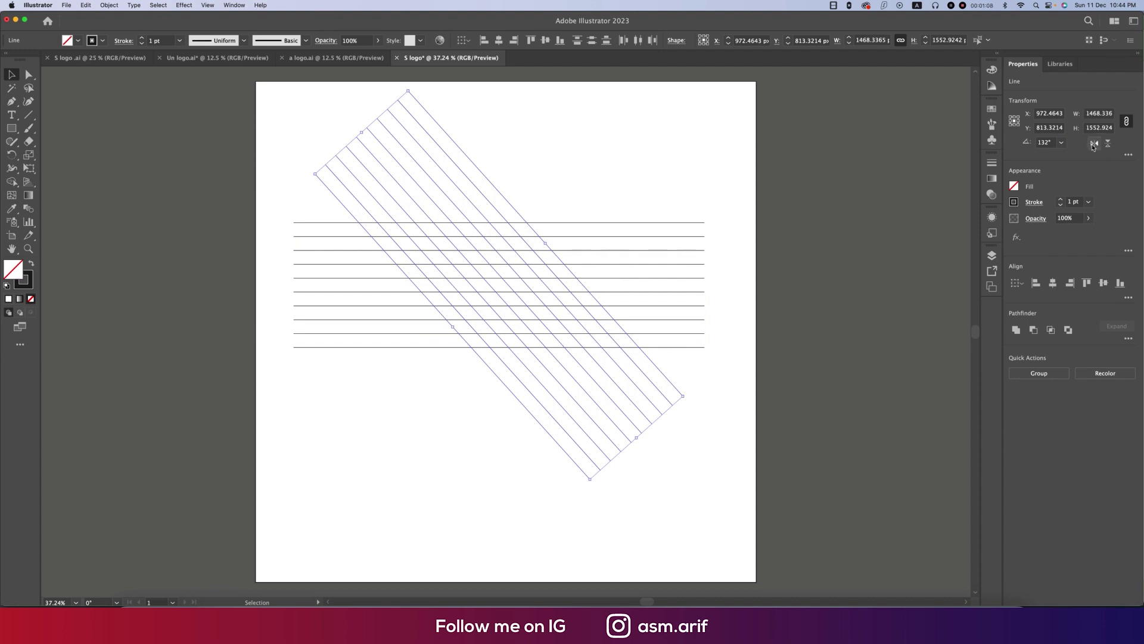
pyautogui.click(1096, 146)
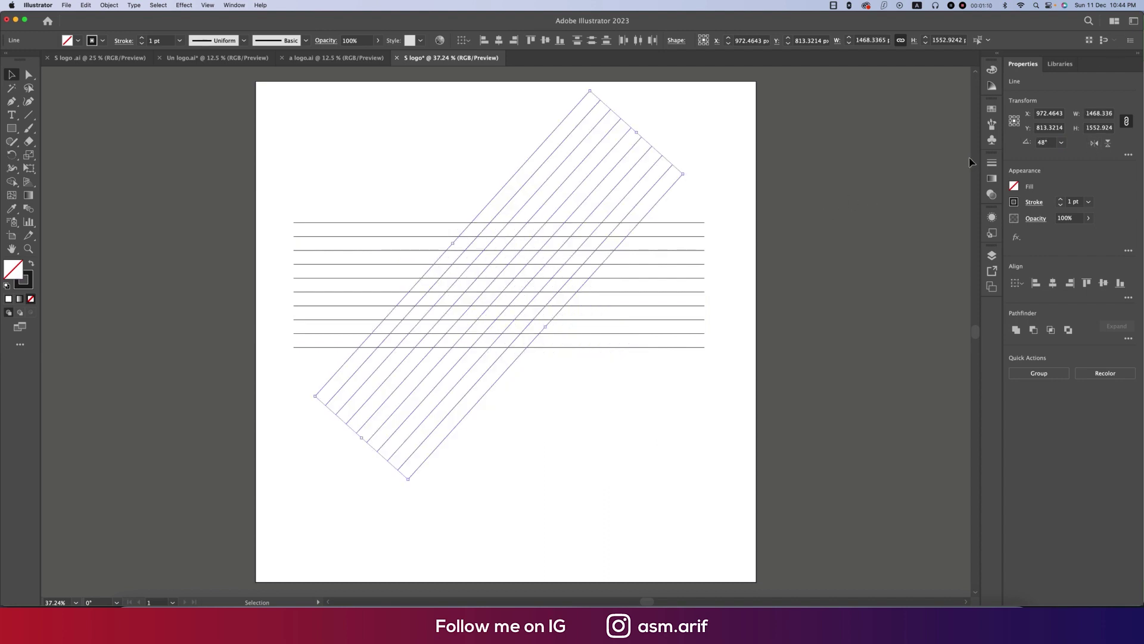
pyautogui.click(728, 191)
pyautogui.keyDown('alt'); pyautogui.scroll(2, 629, 189); pyautogui.keyUp('alt')
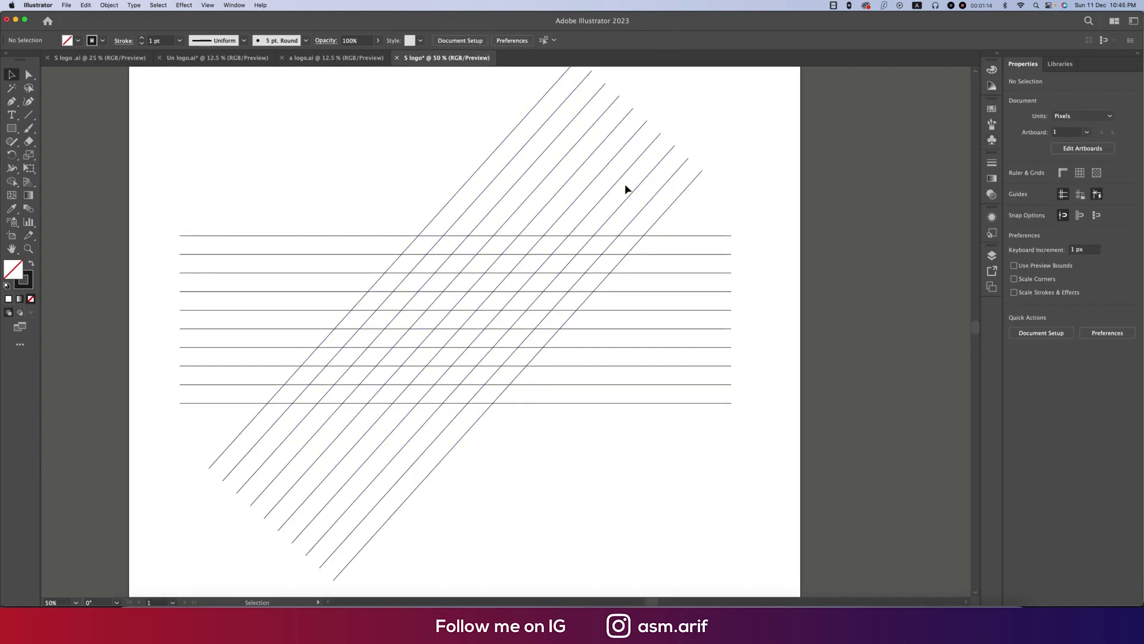
# Draw three concentric circles at a grid intersection, fitting the outer ones to grid lines.
pyautogui.moveTo(11, 127); pyautogui.dragTo(95, 157)
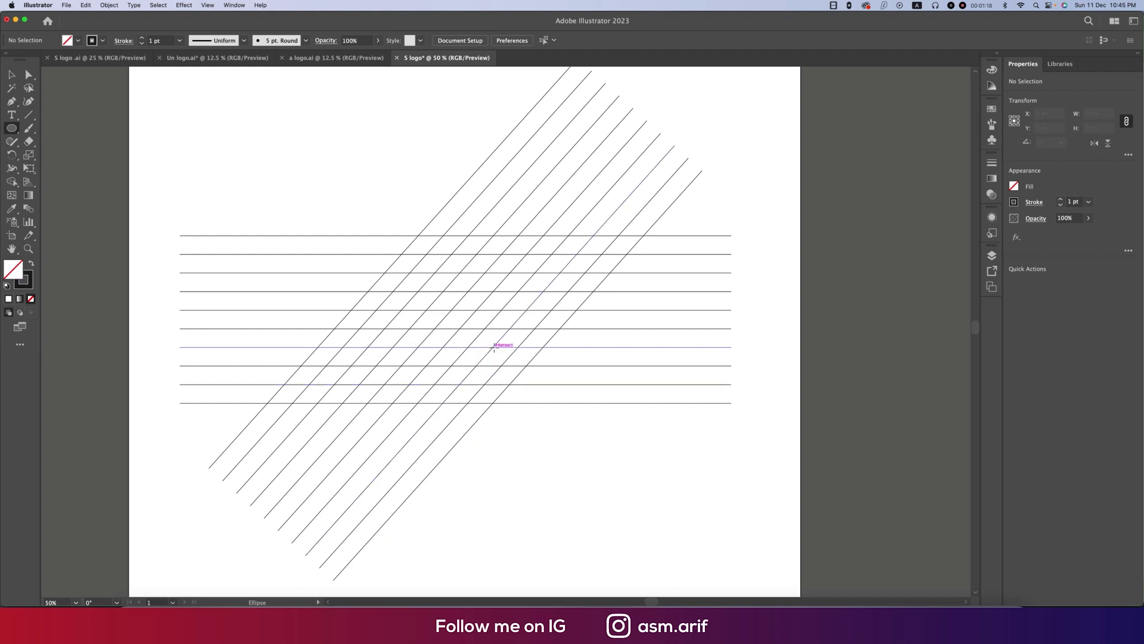
pyautogui.moveTo(468, 346); pyautogui.dragTo(480, 366)
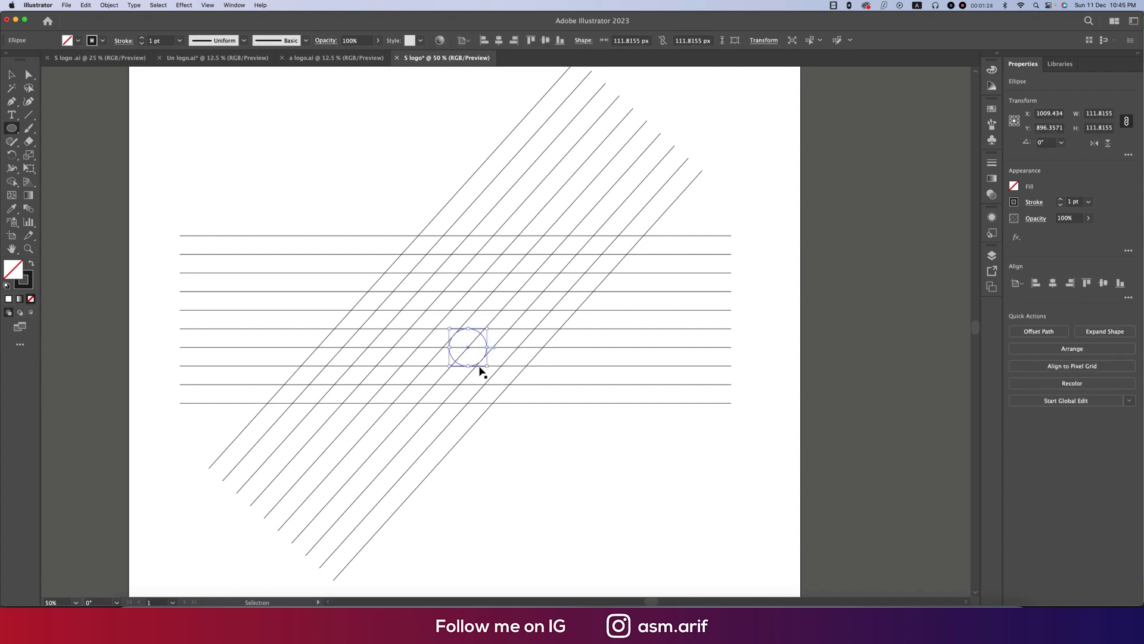
pyautogui.press('super+c')
pyautogui.press('super+f')
pyautogui.moveTo(488, 347); pyautogui.dragTo(506, 351)
pyautogui.scroll(4, 481, 344)
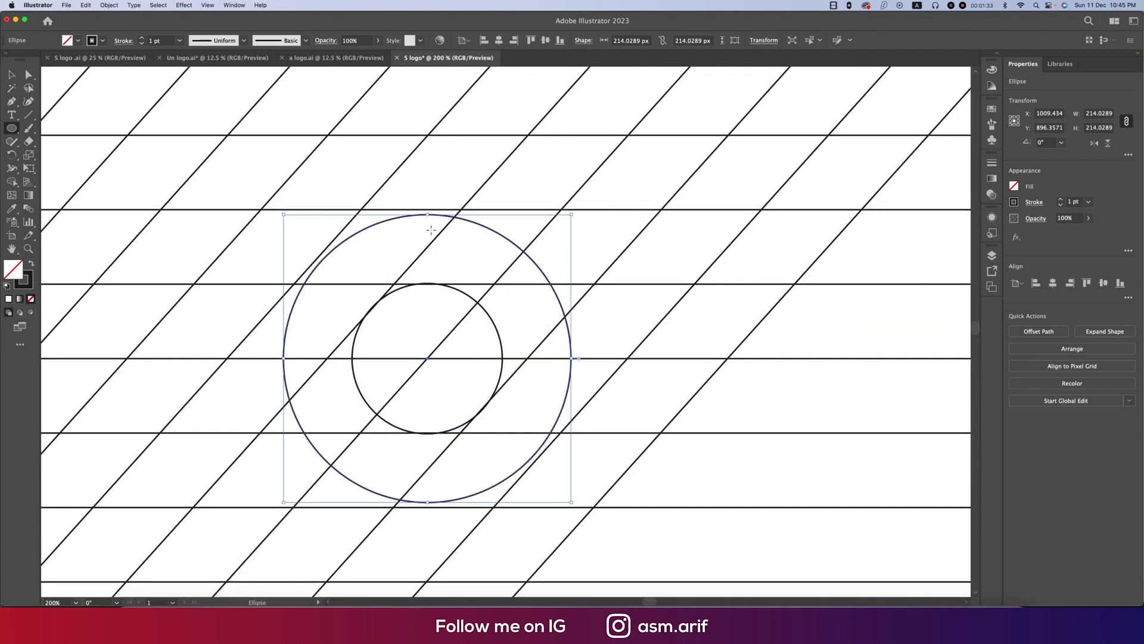
pyautogui.moveTo(434, 215); pyautogui.dragTo(434, 209)
pyautogui.moveTo(428, 502); pyautogui.dragTo(430, 507)
pyautogui.scroll(-2, 433, 503)
pyautogui.press('super+c')
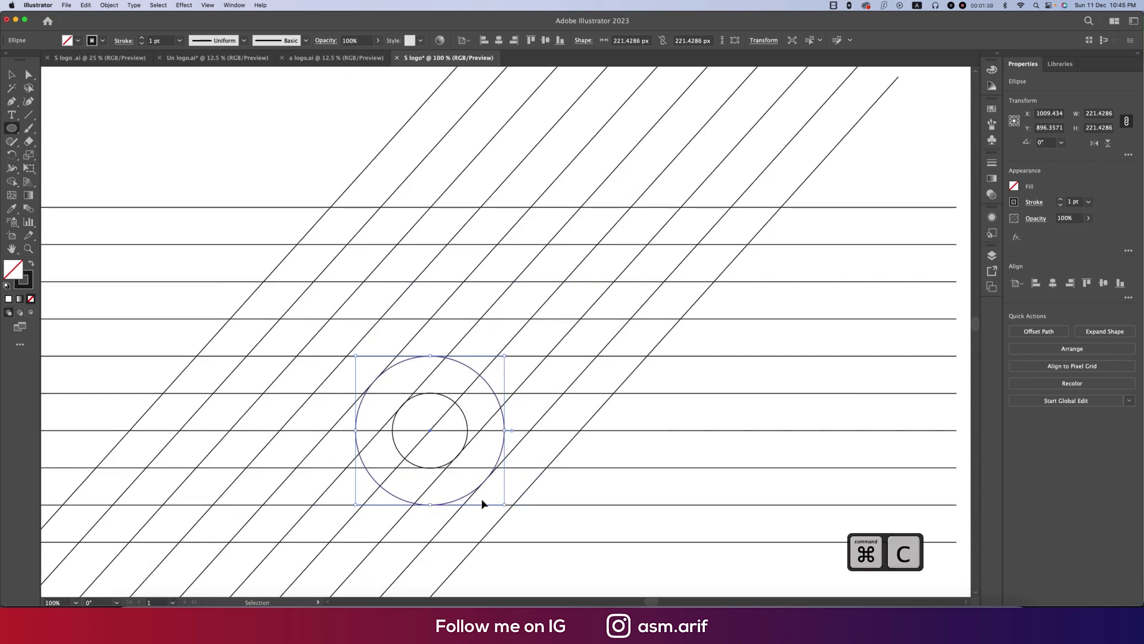
pyautogui.press('super+f')
pyautogui.moveTo(505, 430); pyautogui.dragTo(542, 430)
# Duplicate the three circles up and to the left of the originals.
pyautogui.press('super+a')
pyautogui.press('v')
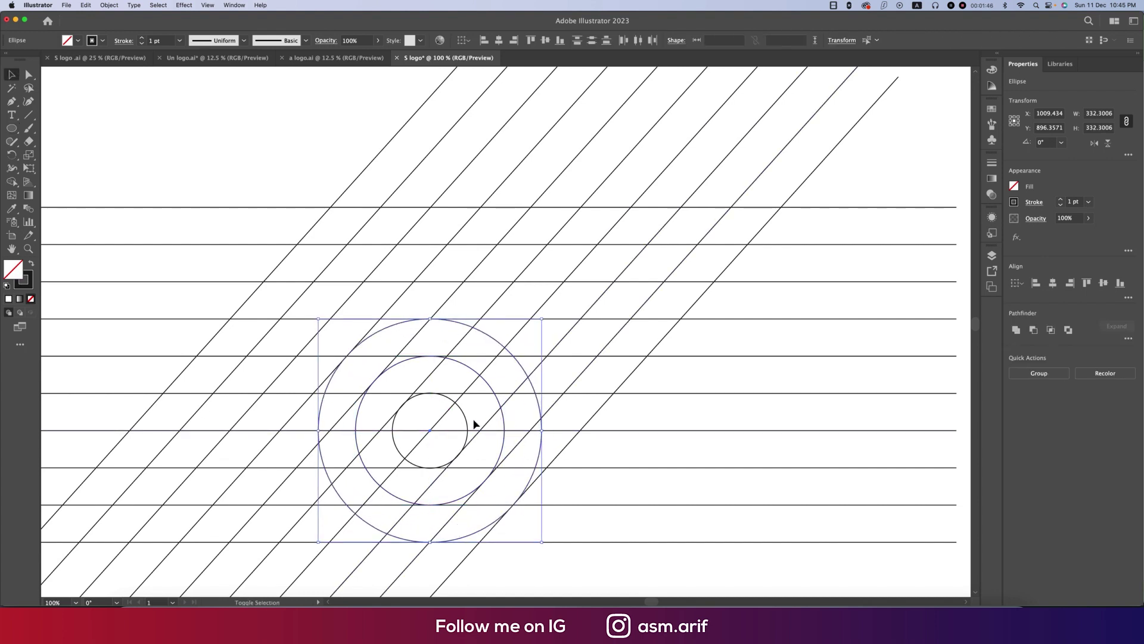
pyautogui.scroll(-1, 467, 420)
pyautogui.moveTo(468, 422); pyautogui.dragTo(434, 349)
# Merge the top and bottom band regions into black stroke-free shapes with the Shape Builder.
pyautogui.press('super+minus')
pyautogui.hscroll(-2, 621, 485)
pyautogui.press('super+a')
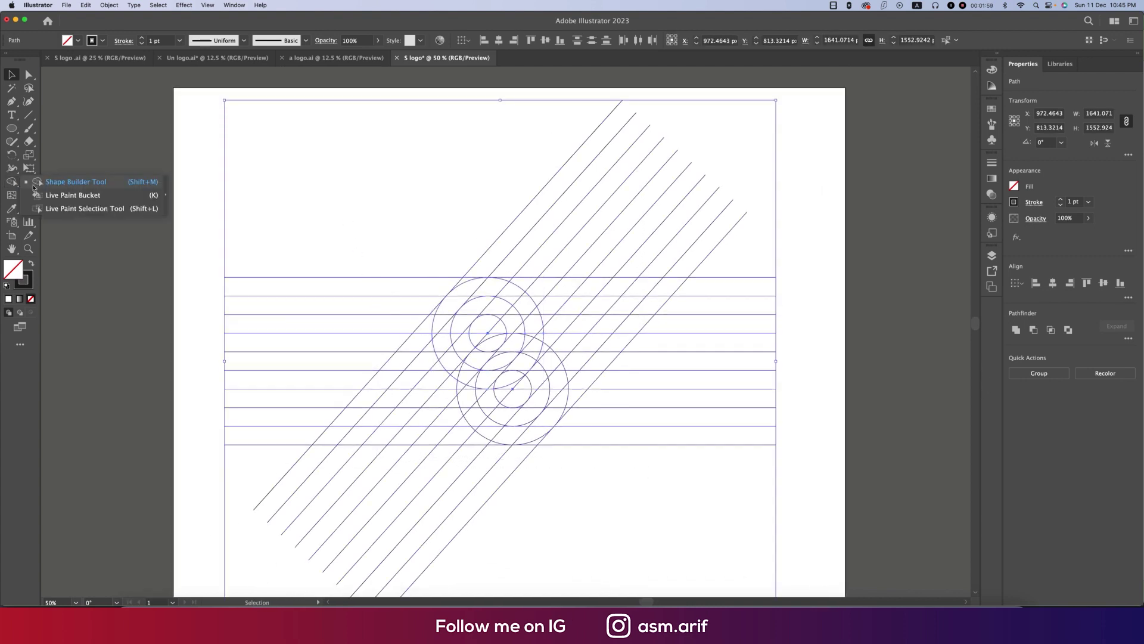
pyautogui.hotkey('shift', 'm')
pyautogui.scroll(1, 519, 356)
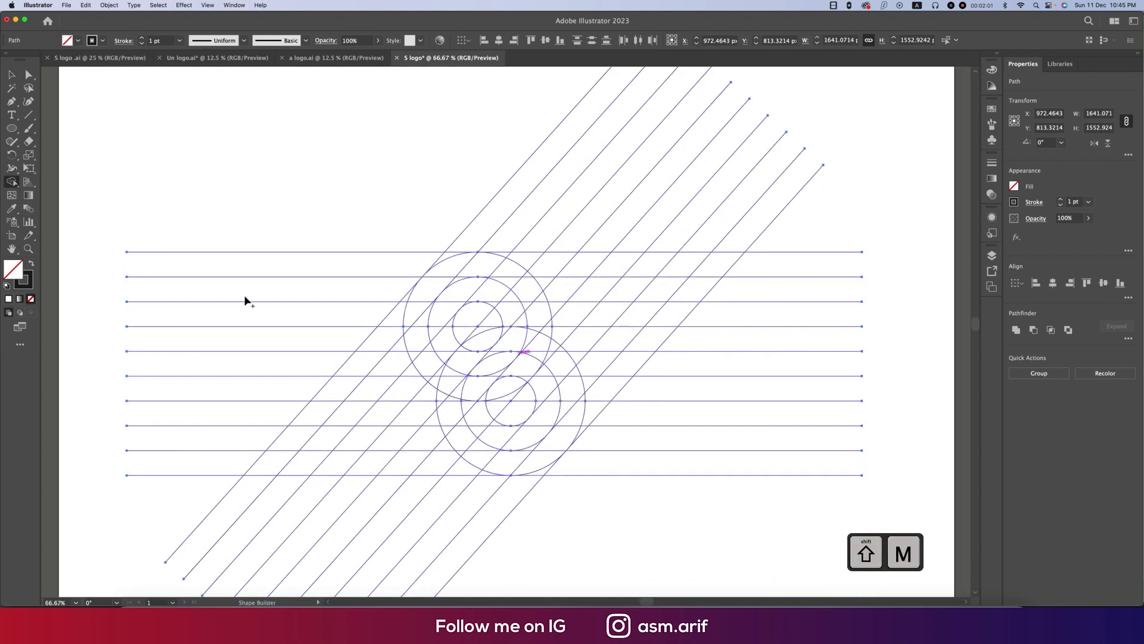
pyautogui.click(32, 265)
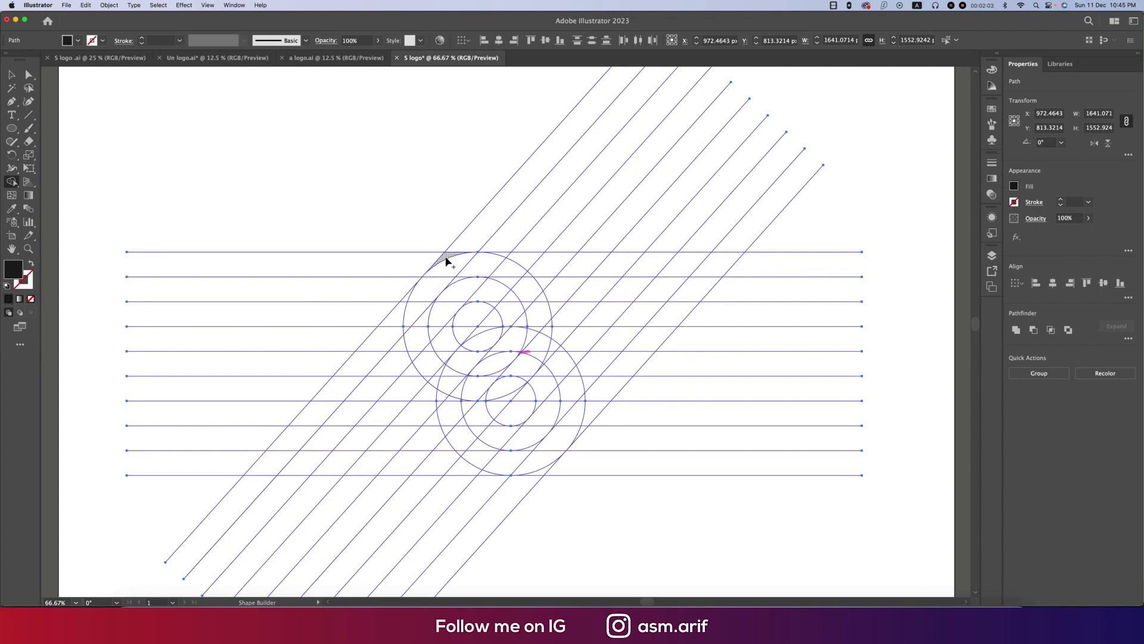
pyautogui.moveTo(447, 263); pyautogui.dragTo(630, 270)
pyautogui.scroll(2, 526, 265)
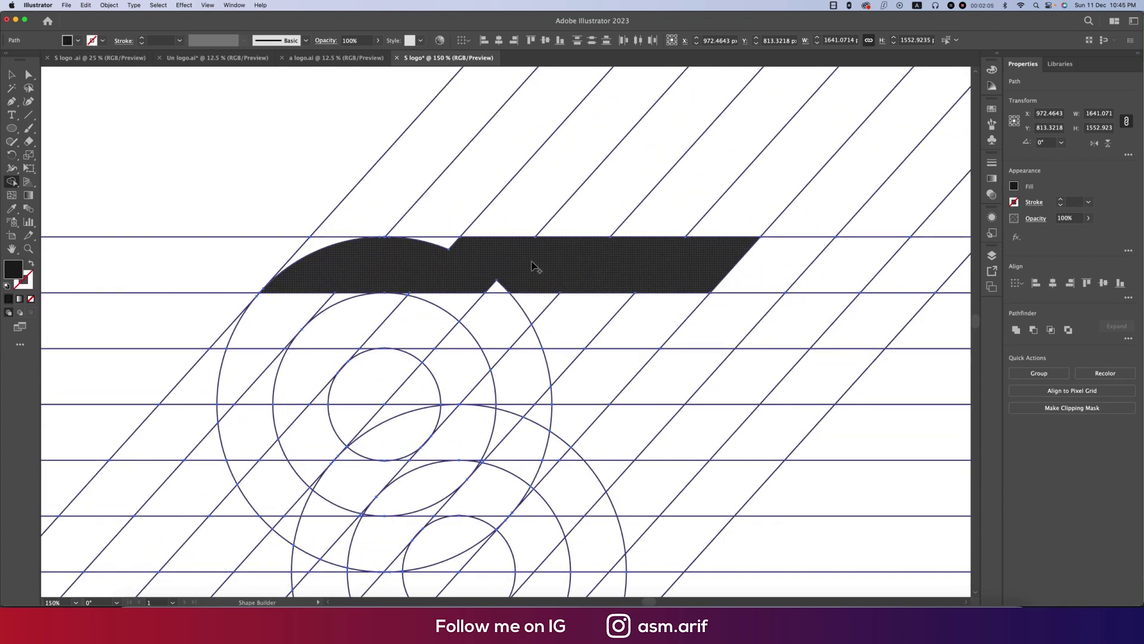
pyautogui.moveTo(526, 265); pyautogui.dragTo(435, 246)
pyautogui.scroll(-2, 515, 292)
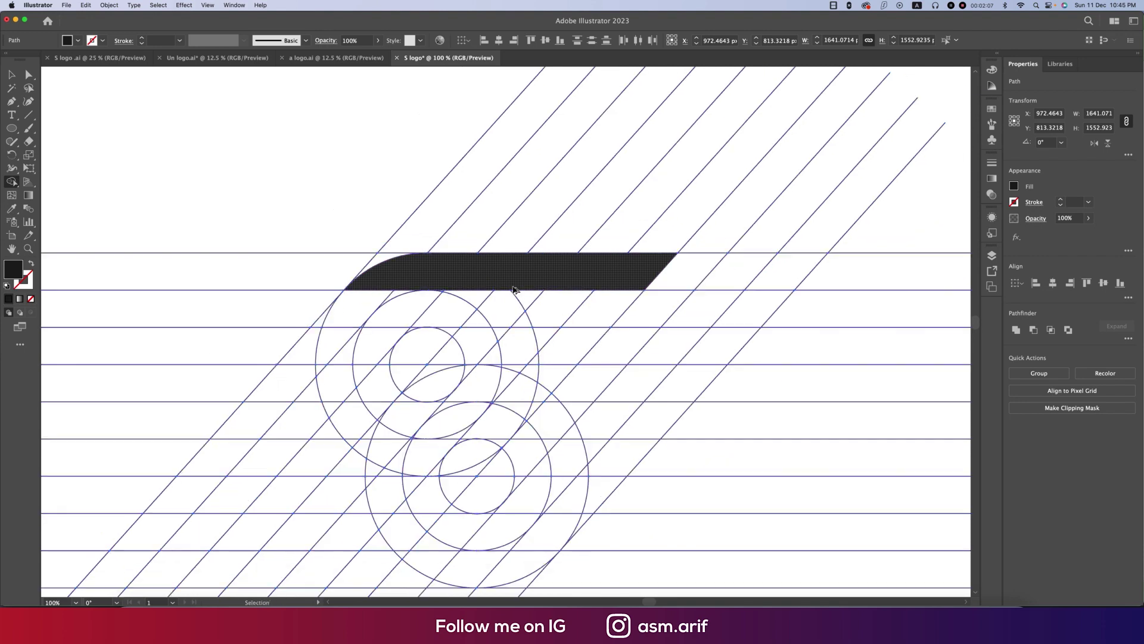
pyautogui.scroll(-5, 536, 298)
pyautogui.moveTo(552, 444); pyautogui.dragTo(330, 438)
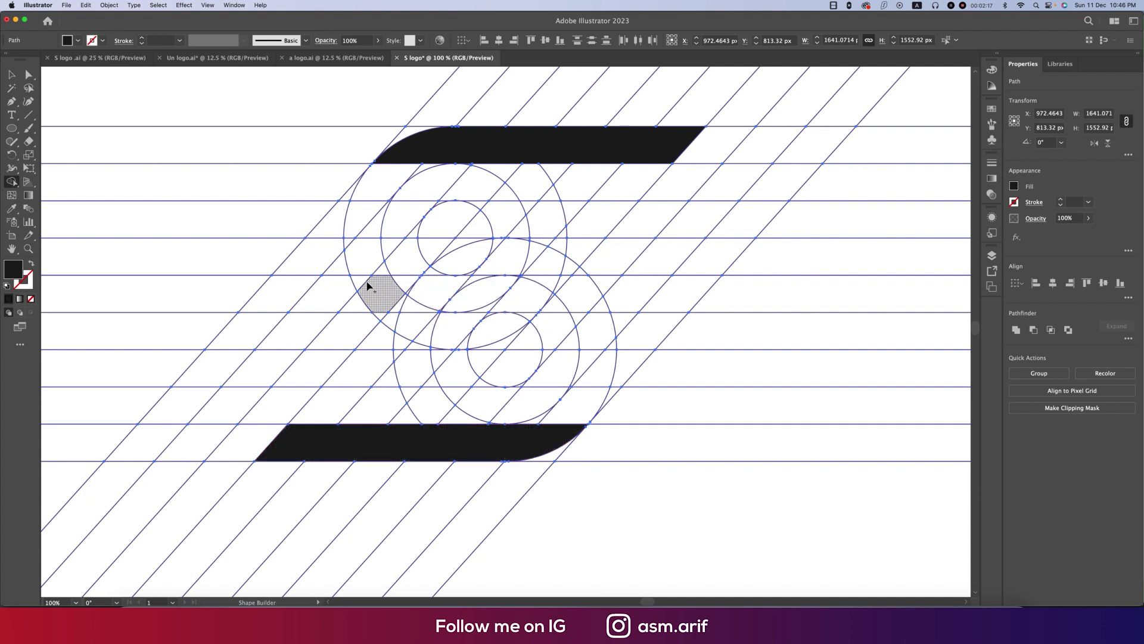
# Merge the middle band with the curved notch and triangle, and join the top band to the curves.
pyautogui.moveTo(365, 280)
pyautogui.mouseDown()
pyautogui.moveTo(404, 299)
pyautogui.moveTo(533, 302)
pyautogui.moveTo(516, 261)
pyautogui.mouseUp()
pyautogui.scroll(3, 533, 302)
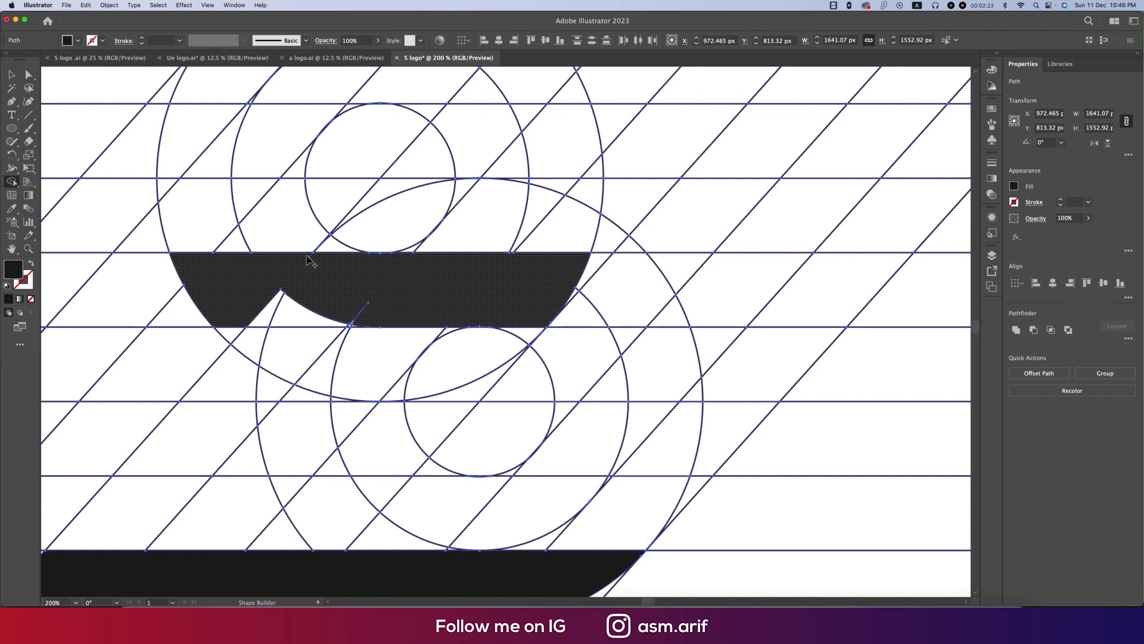
pyautogui.click(326, 322)
pyautogui.scroll(3, 352, 326)
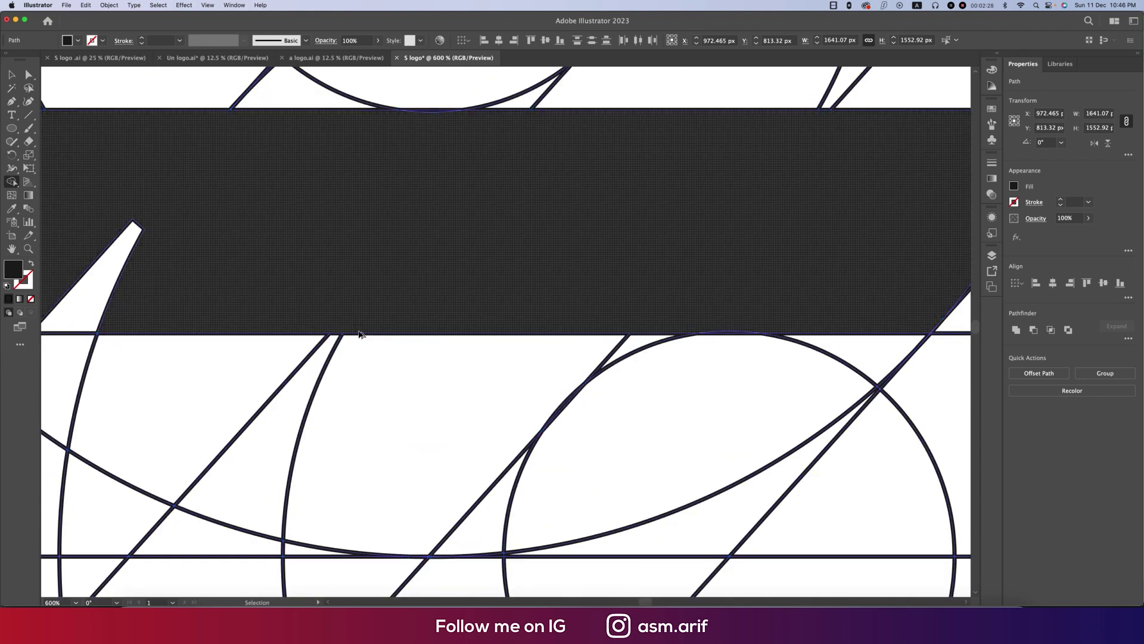
pyautogui.scroll(-1, 358, 332)
pyautogui.moveTo(268, 321); pyautogui.dragTo(109, 309)
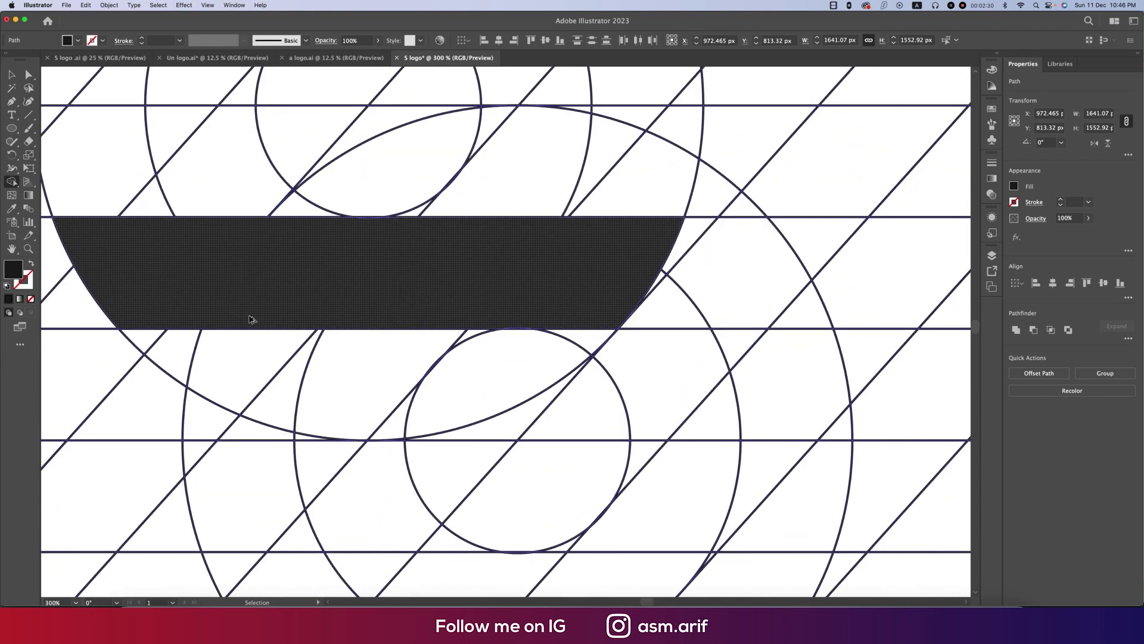
pyautogui.scroll(-2, 210, 317)
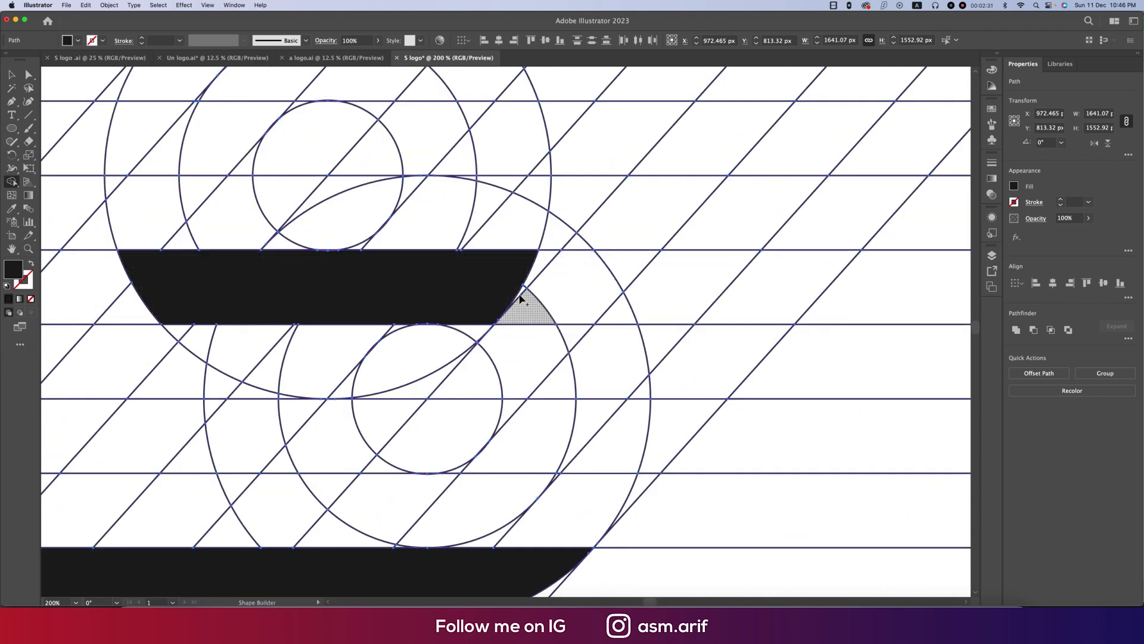
pyautogui.moveTo(516, 299); pyautogui.dragTo(503, 327)
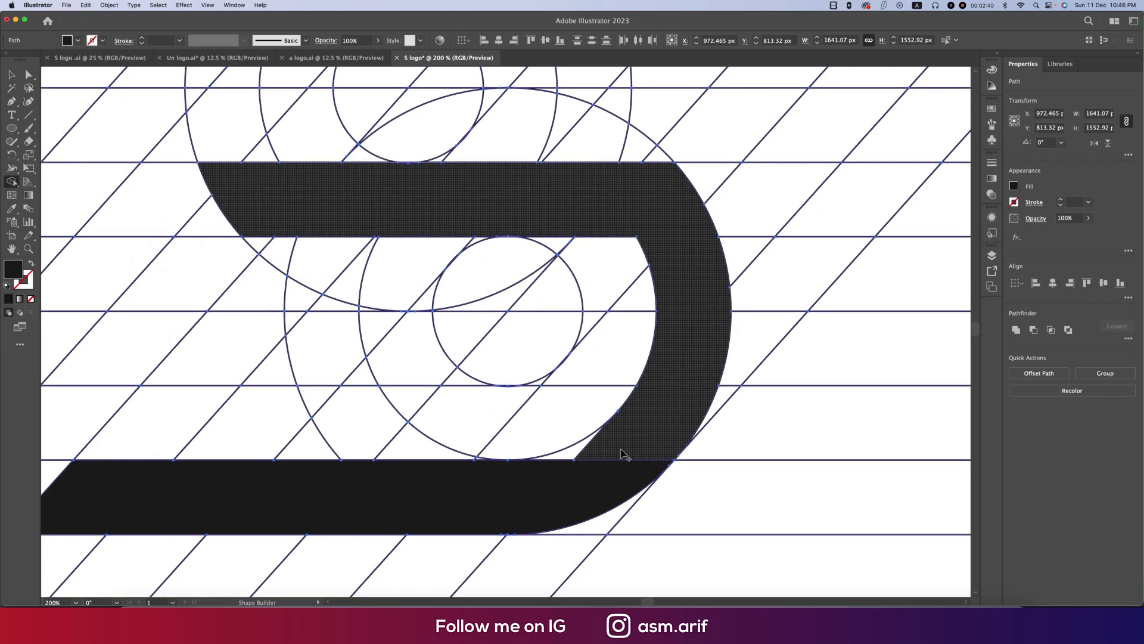
pyautogui.scroll(-2, 596, 459)
pyautogui.moveTo(590, 286); pyautogui.dragTo(593, 439)
pyautogui.moveTo(358, 243)
pyautogui.mouseDown()
pyautogui.moveTo(334, 288)
pyautogui.moveTo(370, 244)
pyautogui.moveTo(428, 219)
pyautogui.moveTo(366, 245)
pyautogui.moveTo(332, 314)
pyautogui.moveTo(324, 394)
pyautogui.moveTo(301, 325)
pyautogui.moveTo(315, 383)
pyautogui.moveTo(334, 367)
pyautogui.moveTo(361, 420)
pyautogui.mouseUp()
# Fill the remaining notch, sliver, triangle and wedge regions into the S shape.
pyautogui.press('super+minus')
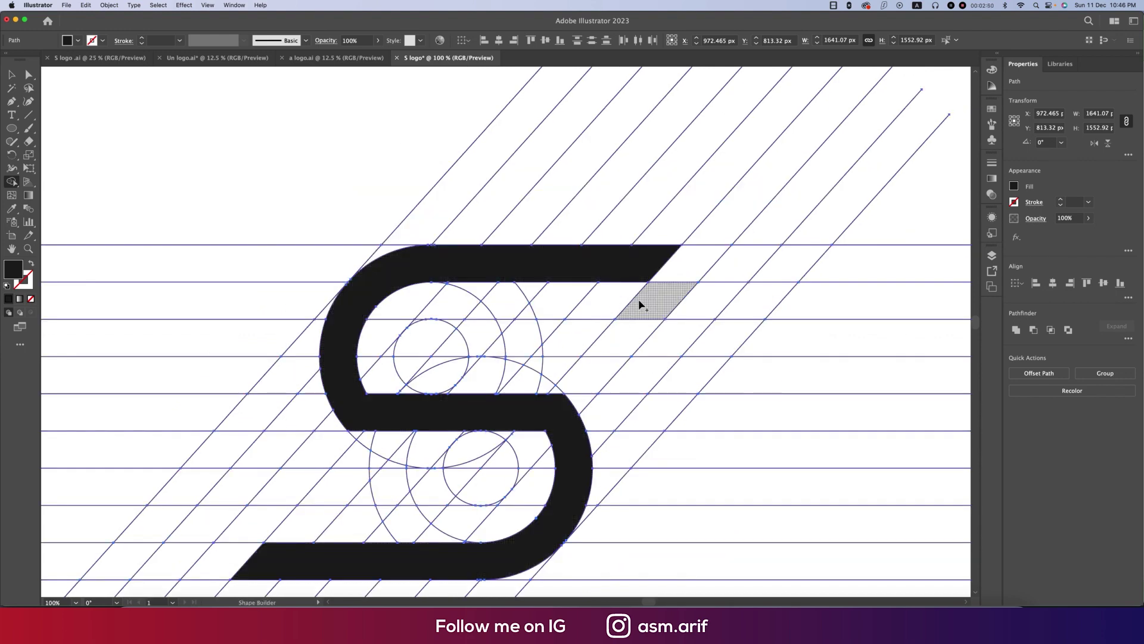
pyautogui.press('super+minus')
pyautogui.scroll(-2, 638, 278)
pyautogui.click(637, 279)
pyautogui.scroll(4, 601, 301)
pyautogui.moveTo(192, 279); pyautogui.dragTo(501, 298)
pyautogui.click(281, 241)
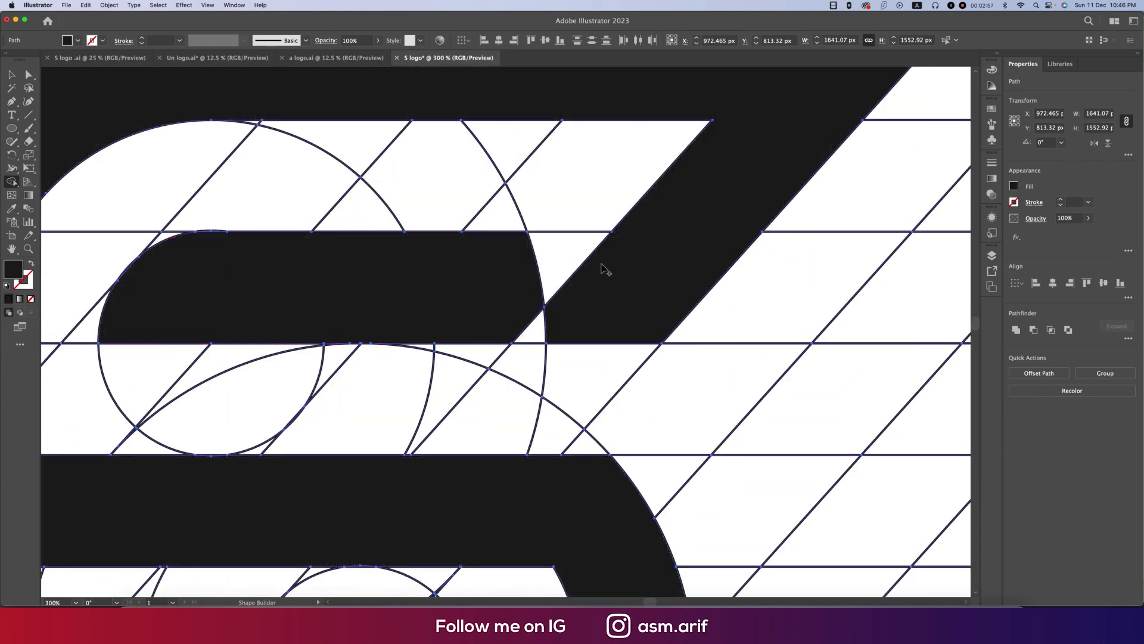
pyautogui.click(451, 263)
pyautogui.moveTo(613, 263); pyautogui.dragTo(506, 314)
# Merge the lower bar regions into the S and review the whole letterform.
pyautogui.scroll(-2, 577, 335)
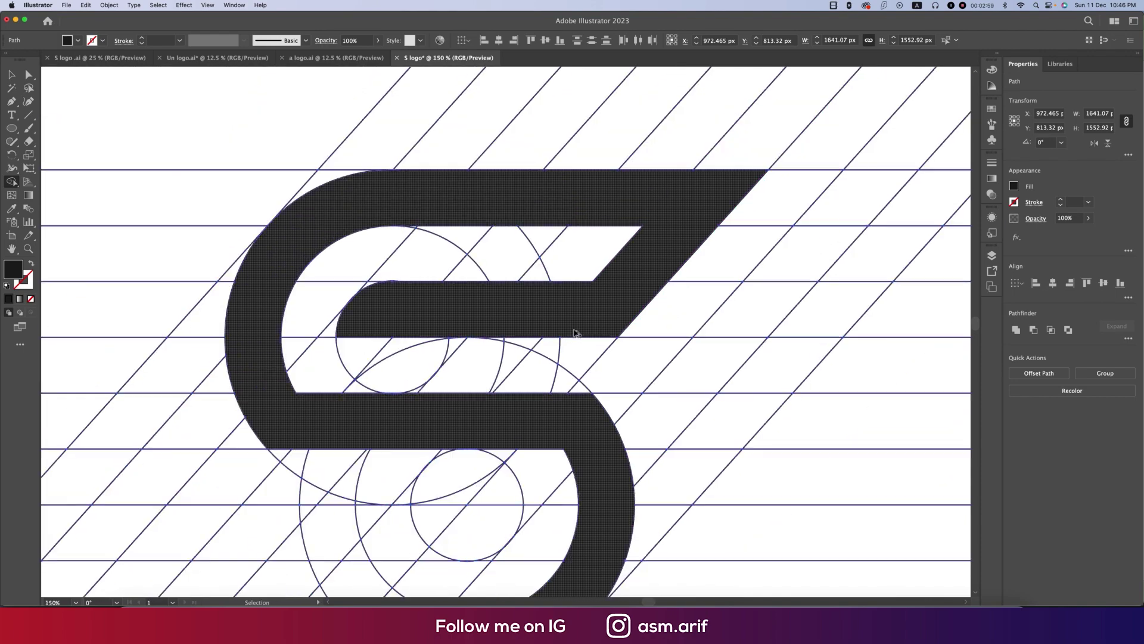
pyautogui.scroll(-3, 562, 395)
pyautogui.scroll(3, 595, 334)
pyautogui.scroll(1, 452, 286)
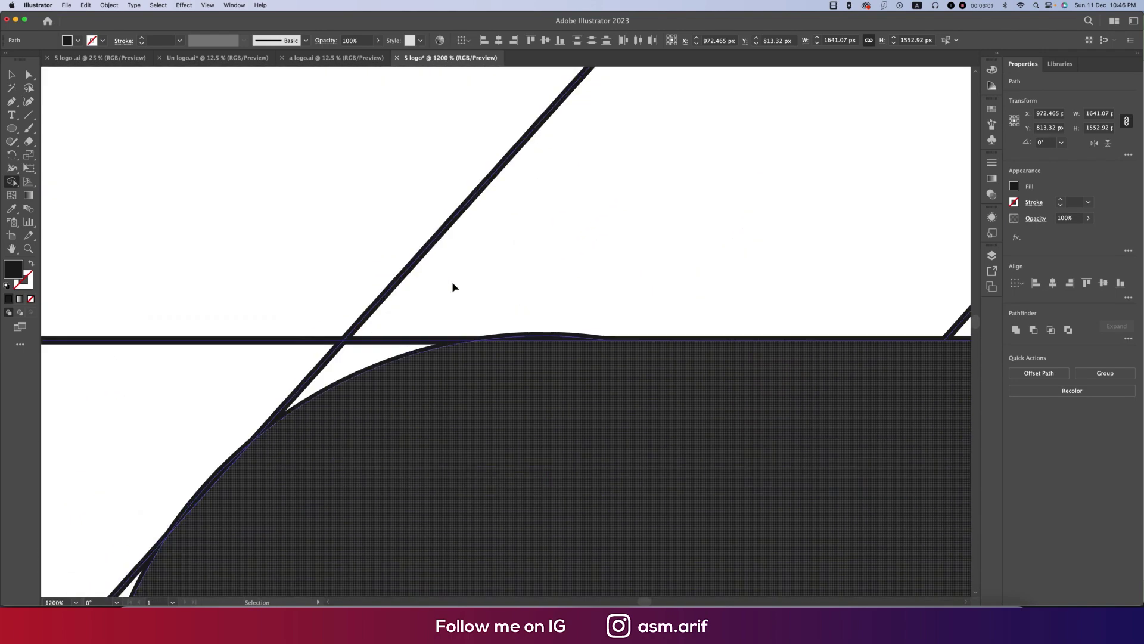
pyautogui.scroll(-5, 593, 444)
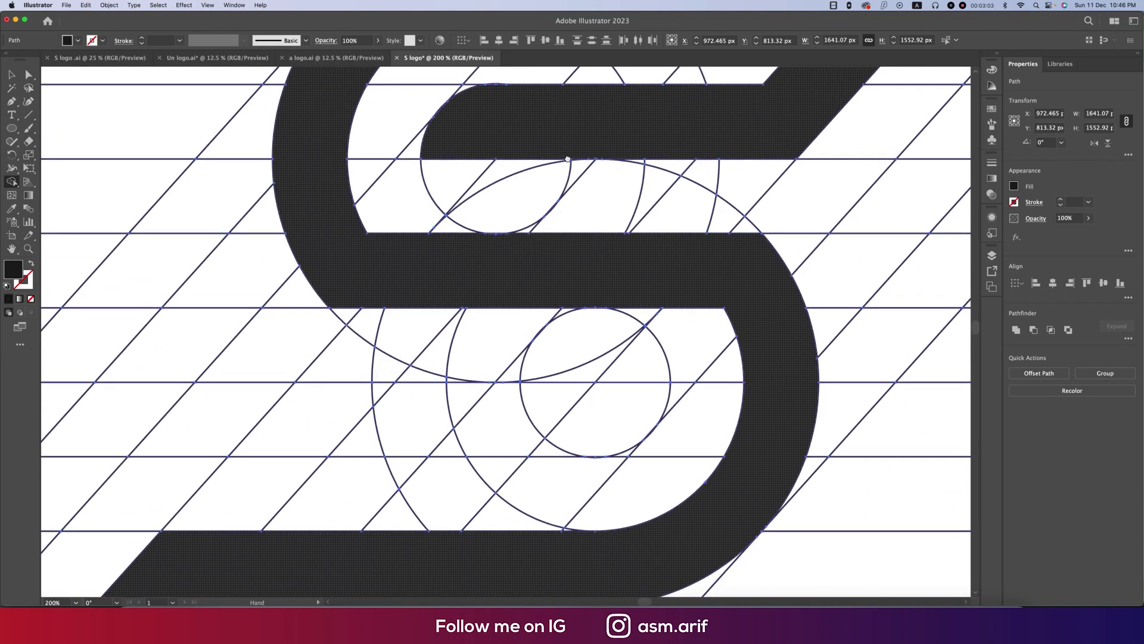
pyautogui.moveTo(281, 513)
pyautogui.mouseDown()
pyautogui.moveTo(267, 467)
pyautogui.moveTo(310, 418)
pyautogui.moveTo(572, 416)
pyautogui.moveTo(589, 435)
pyautogui.moveTo(524, 441)
pyautogui.mouseUp()
pyautogui.press('super+minus')
pyautogui.press('super+minus')
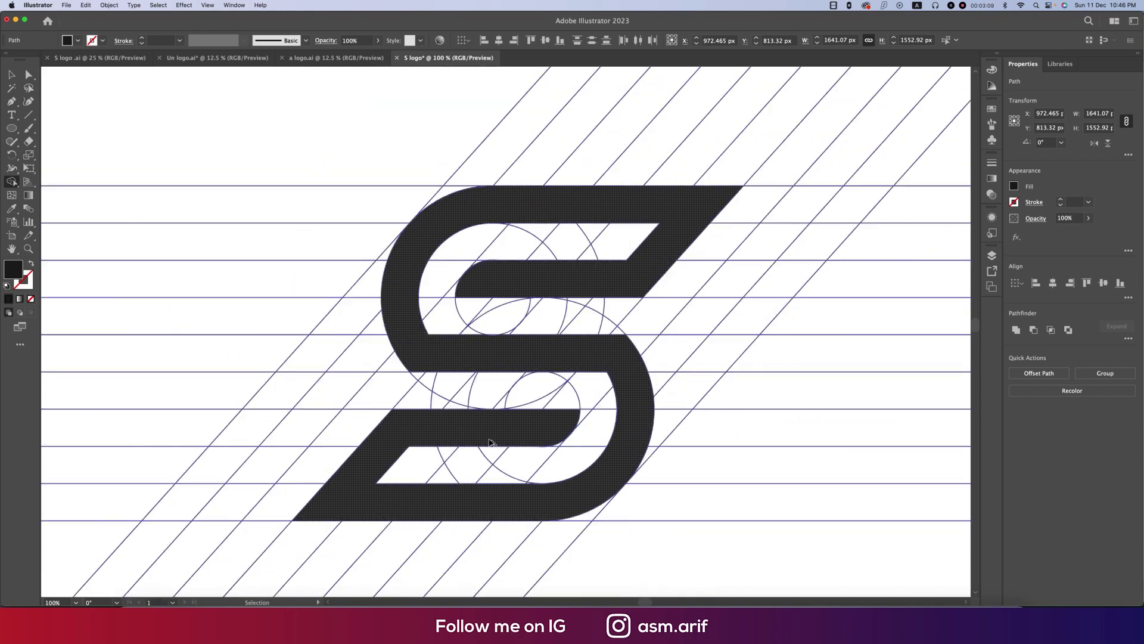
pyautogui.scroll(-2, 490, 443)
pyautogui.scroll(4, 490, 443)
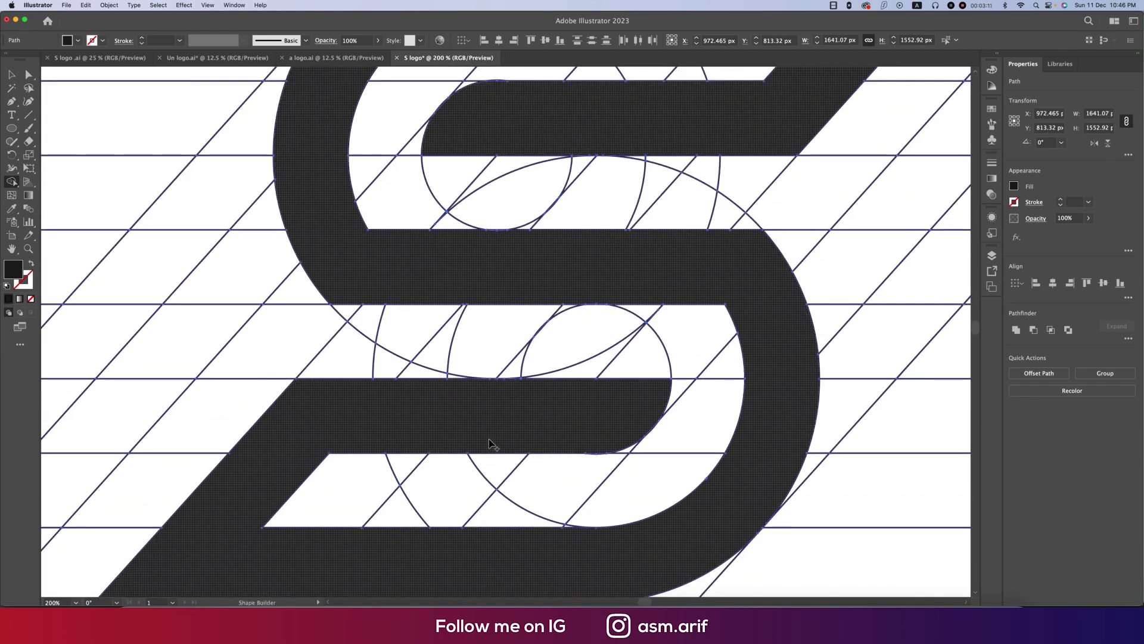
# Select all unfilled grid lines and circles with the Magic Wand and delete them.
pyautogui.press('super+minus')
pyautogui.press('super+minus')
pyautogui.press('super+minus')
pyautogui.click(11, 89)
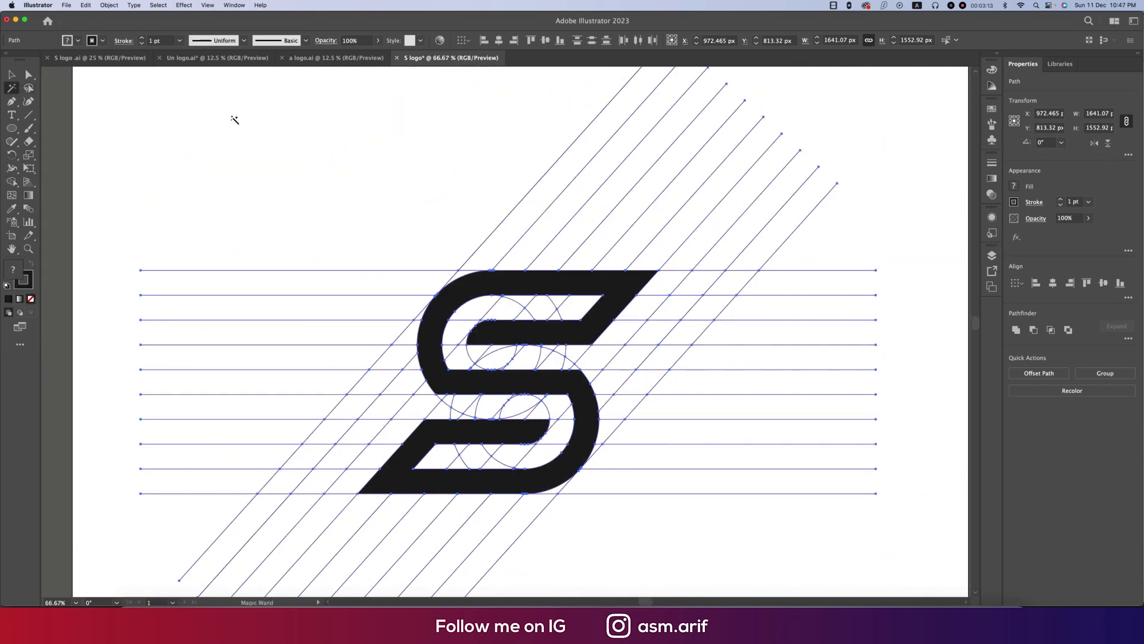
pyautogui.click(555, 204)
pyautogui.press('super+shift+a')
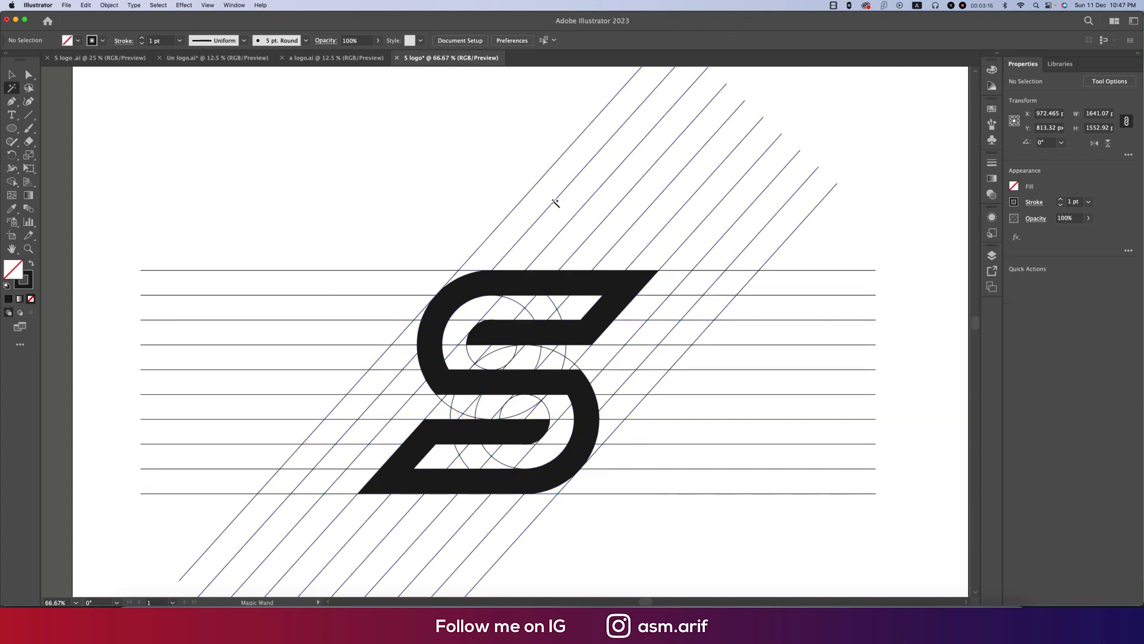
pyautogui.click(555, 203)
pyautogui.press('BackSpace')
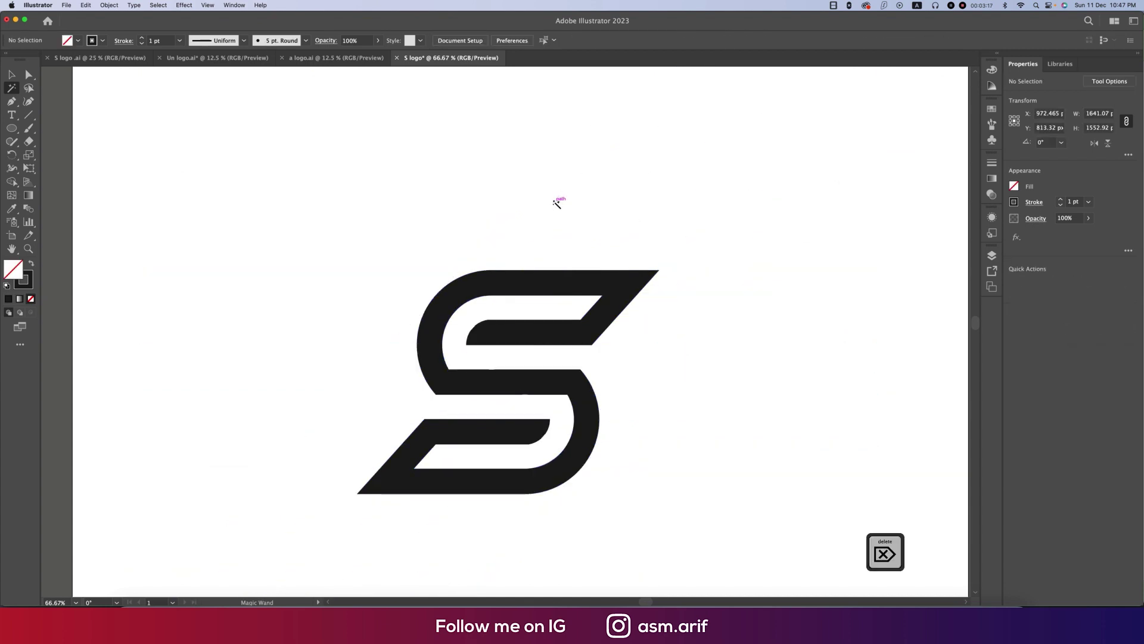
# Centre the S horizontally and vertically on the artboard.
pyautogui.press('v')
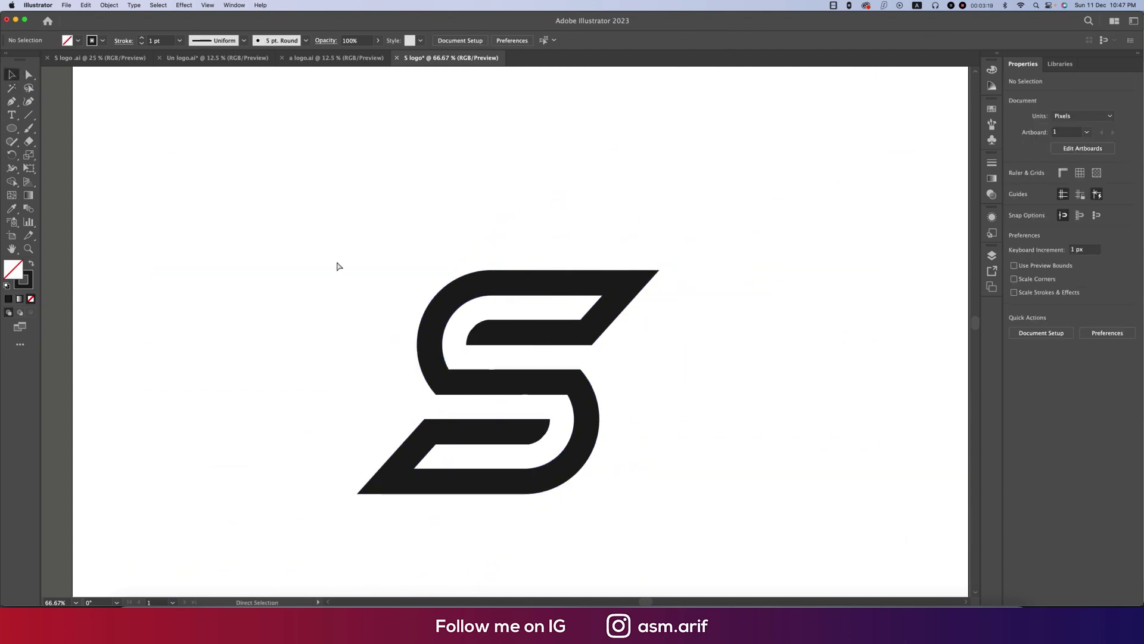
pyautogui.scroll(-2, 466, 323)
pyautogui.moveTo(420, 263); pyautogui.dragTo(622, 463)
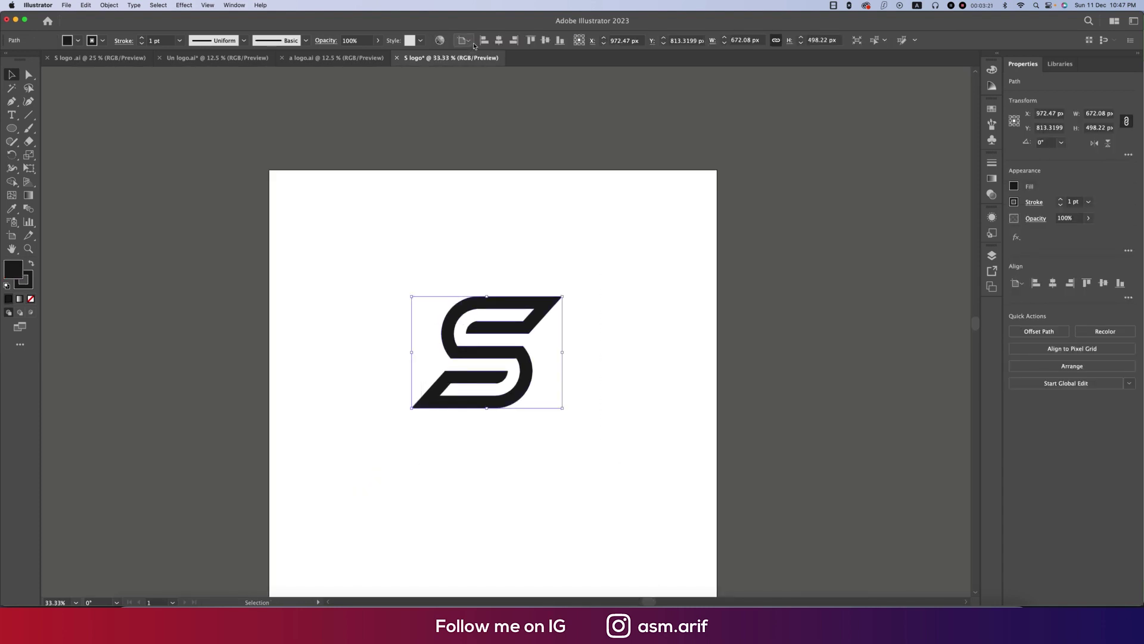
pyautogui.click(499, 40)
pyautogui.click(545, 40)
# Draw a stroke-free square covering the 2000 px artboard and paste the S in front.
pyautogui.press('a')
pyautogui.scroll(-1, 603, 351)
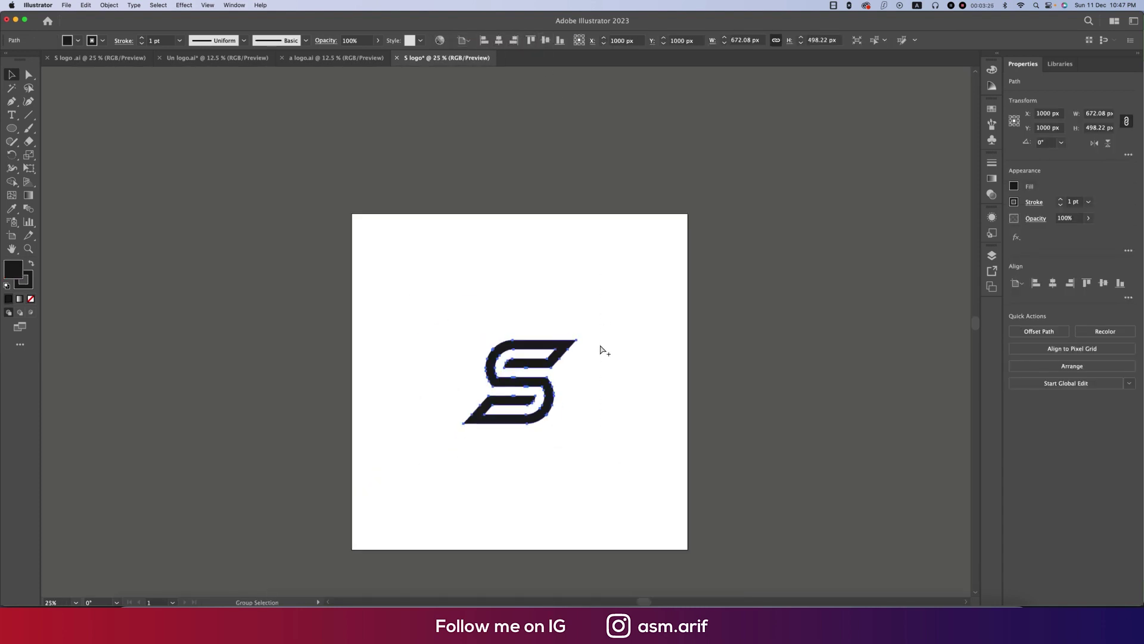
pyautogui.press('v')
pyautogui.scroll(-1, 606, 346)
pyautogui.moveTo(11, 128); pyautogui.dragTo(66, 124)
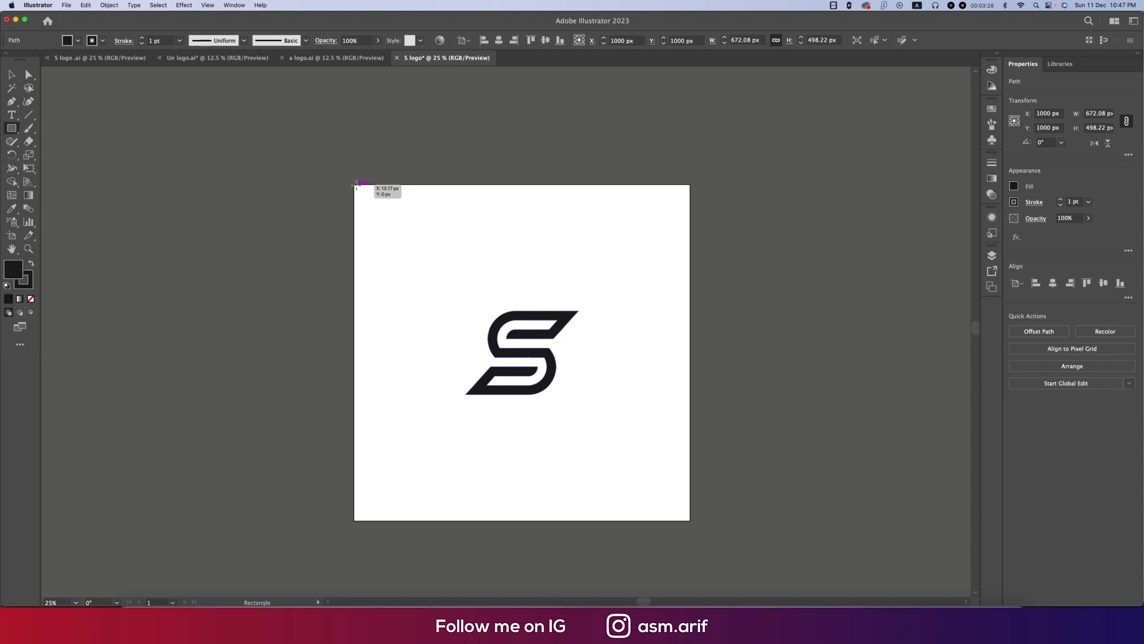
pyautogui.moveTo(355, 185); pyautogui.dragTo(690, 520)
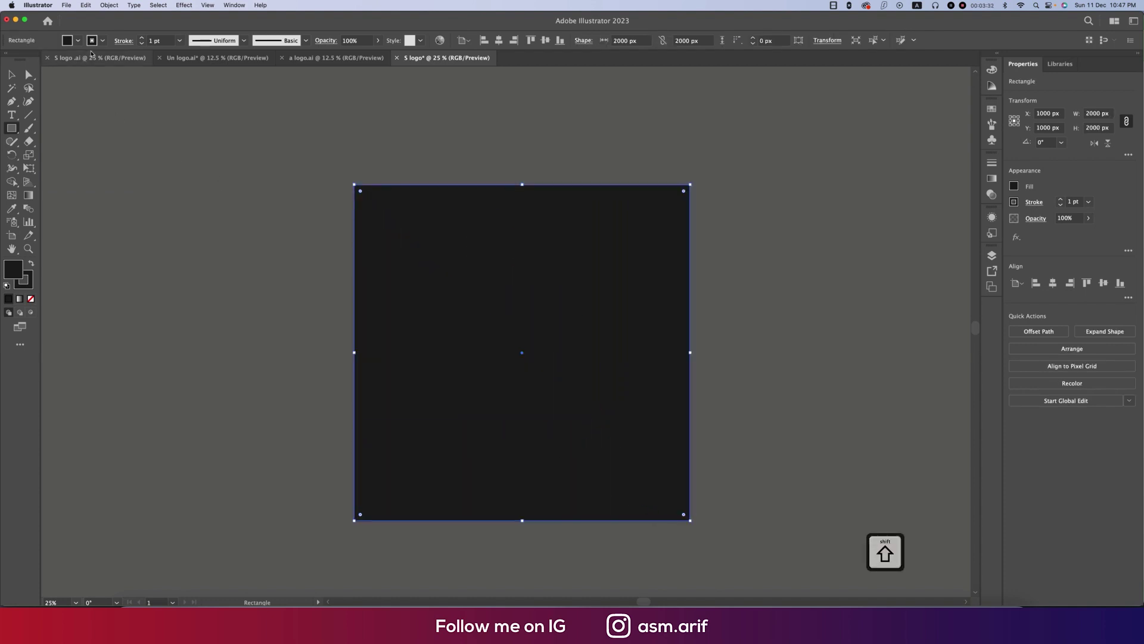
pyautogui.click(103, 40)
pyautogui.click(8, 63)
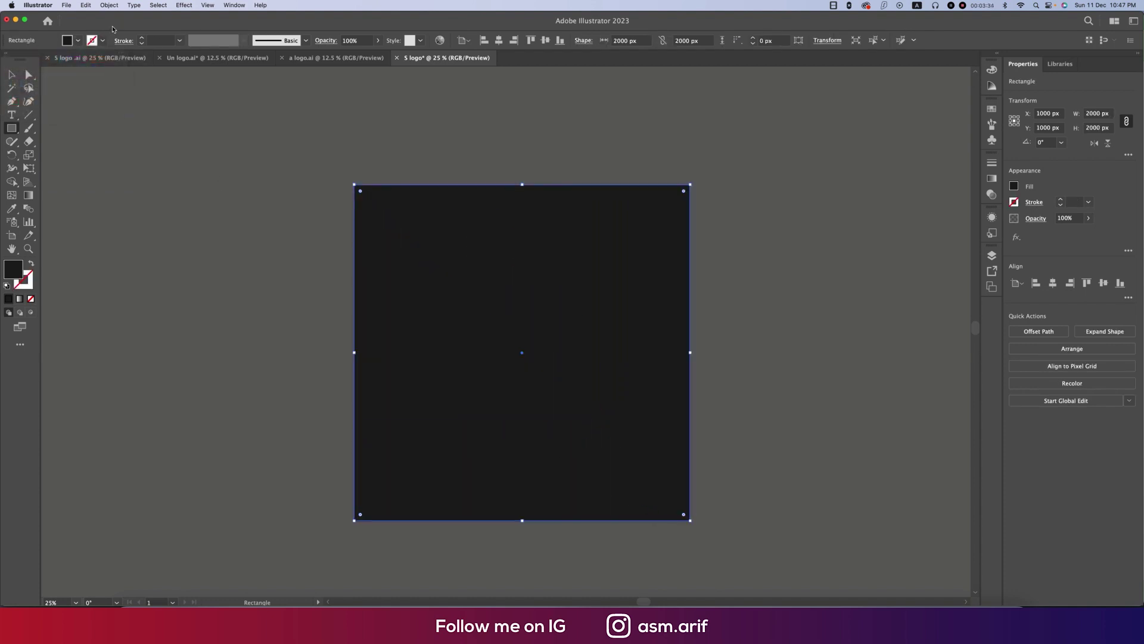
pyautogui.press('super+bracketright')
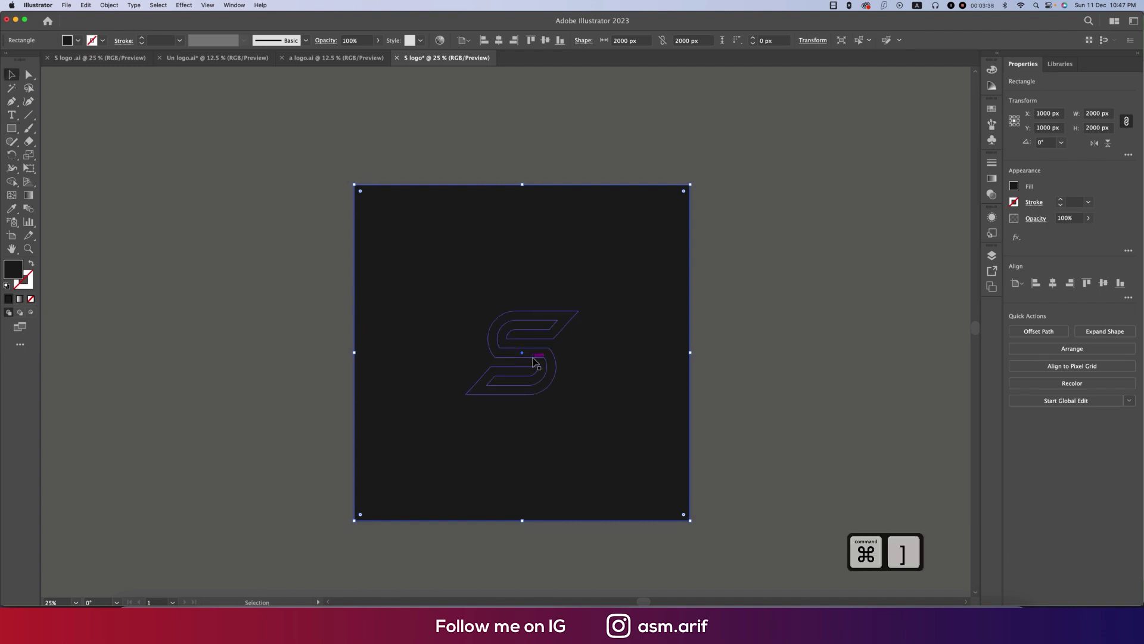
pyautogui.press('super+v')
# Remove the S's stroke and fill it with yellow from the control bar swatches.
pyautogui.click(102, 40)
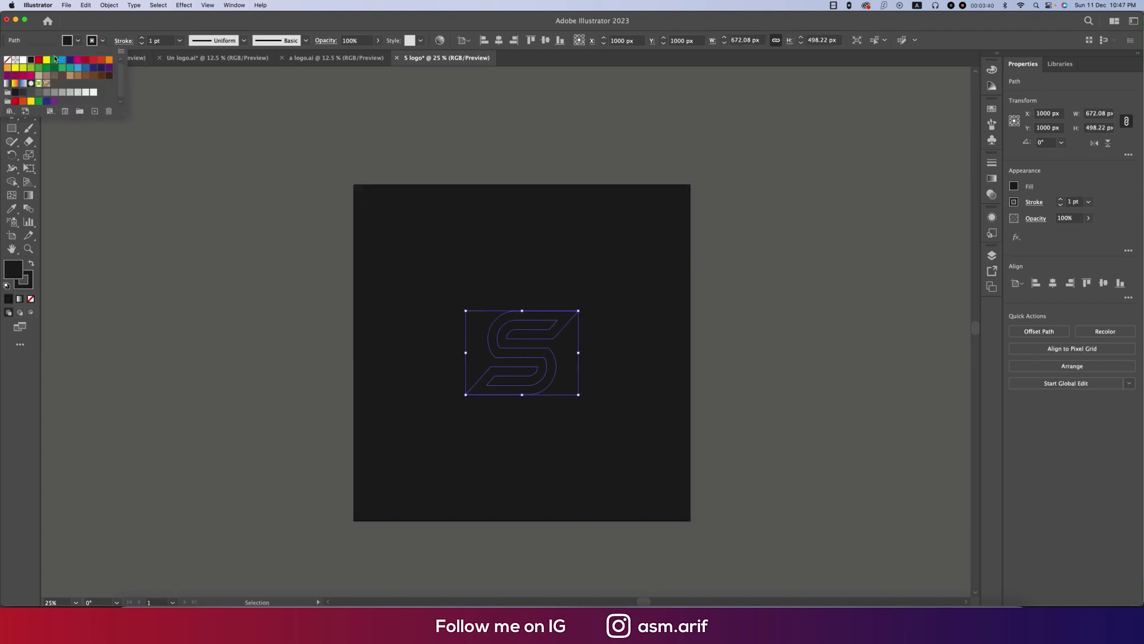
pyautogui.click(8, 60)
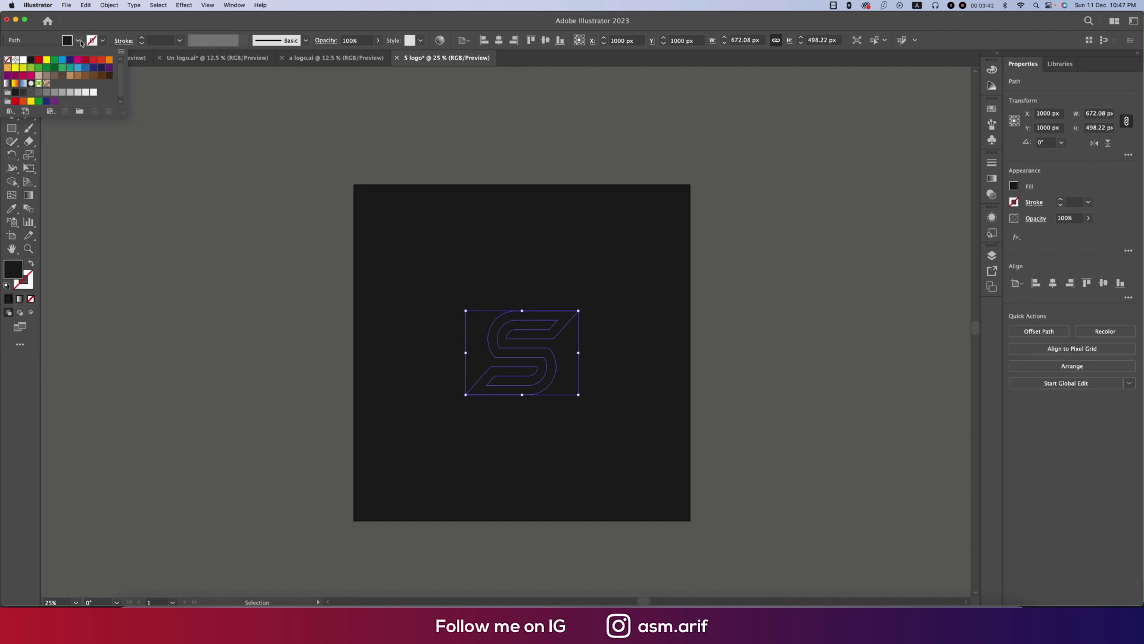
pyautogui.click(78, 41)
pyautogui.click(78, 40)
pyautogui.click(47, 61)
pyautogui.click(232, 231)
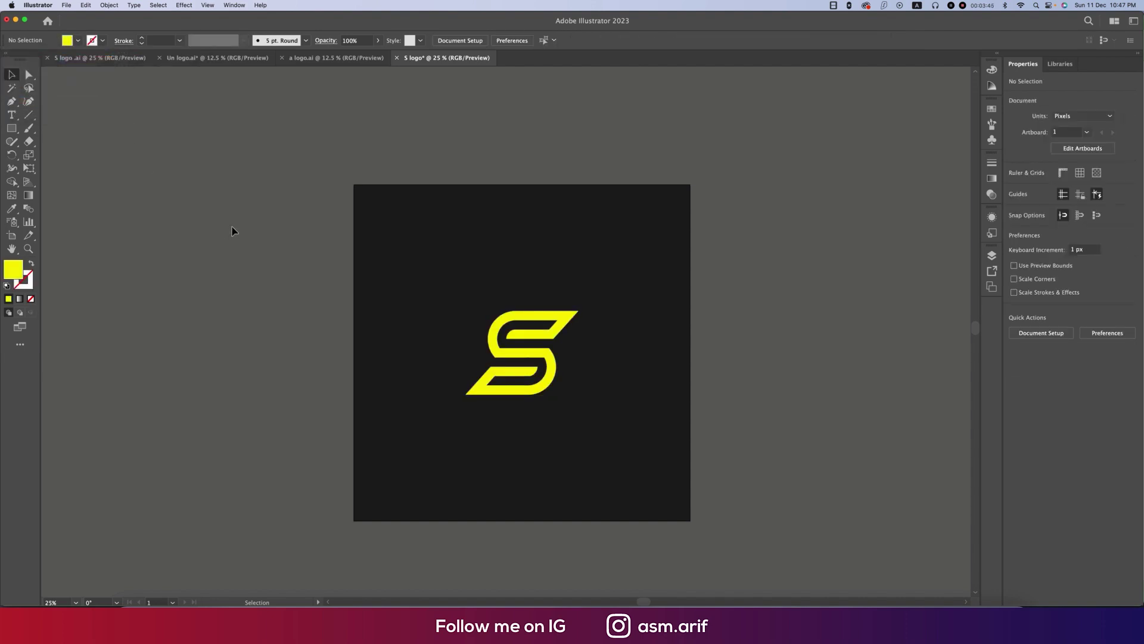
# Copy the gradient S from 'S logo .ai' and paste it left of the artboard.
pyautogui.click(100, 58)
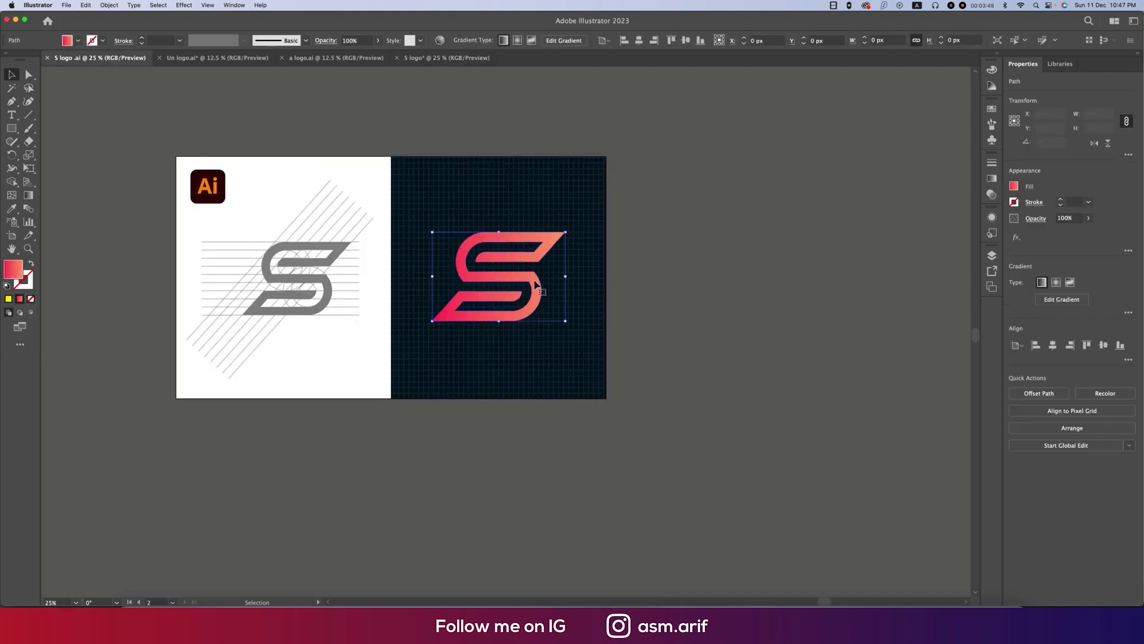
pyautogui.hotkey('shift', 'c')
pyautogui.click(416, 60)
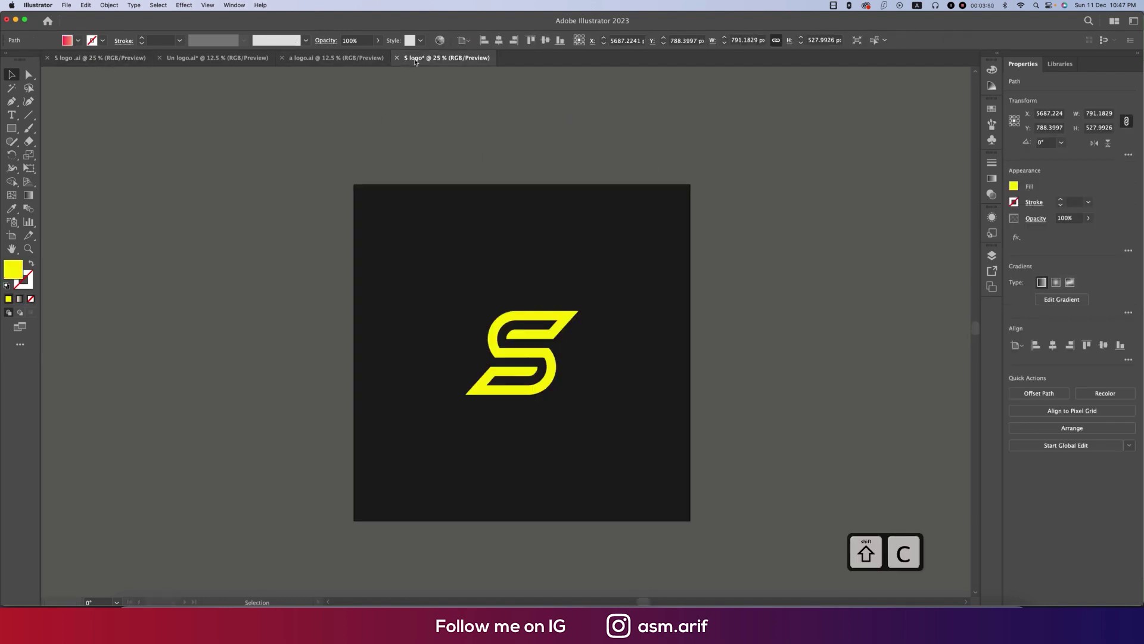
pyautogui.press('cmd+v')
pyautogui.moveTo(572, 322); pyautogui.dragTo(444, 324)
# Eyedrop the pink-red gradient onto the yellow S and enlarge it slightly around its centre.
pyautogui.click(566, 325)
pyautogui.press('i')
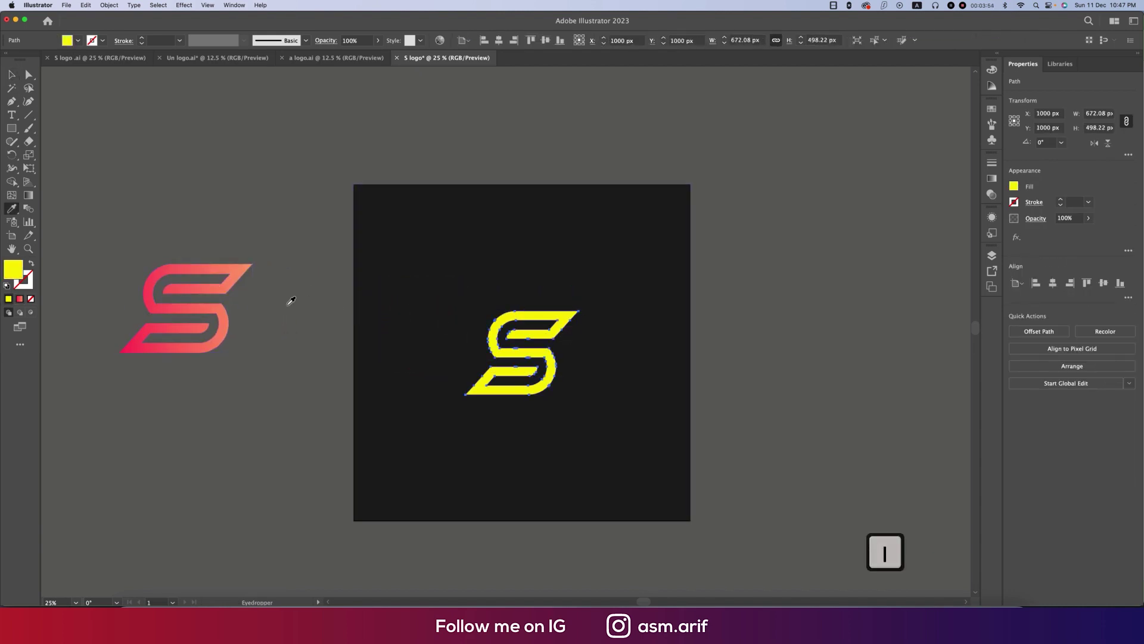
pyautogui.click(243, 278)
pyautogui.click(12, 74)
pyautogui.moveTo(579, 352); pyautogui.dragTo(589, 356)
pyautogui.click(772, 411)
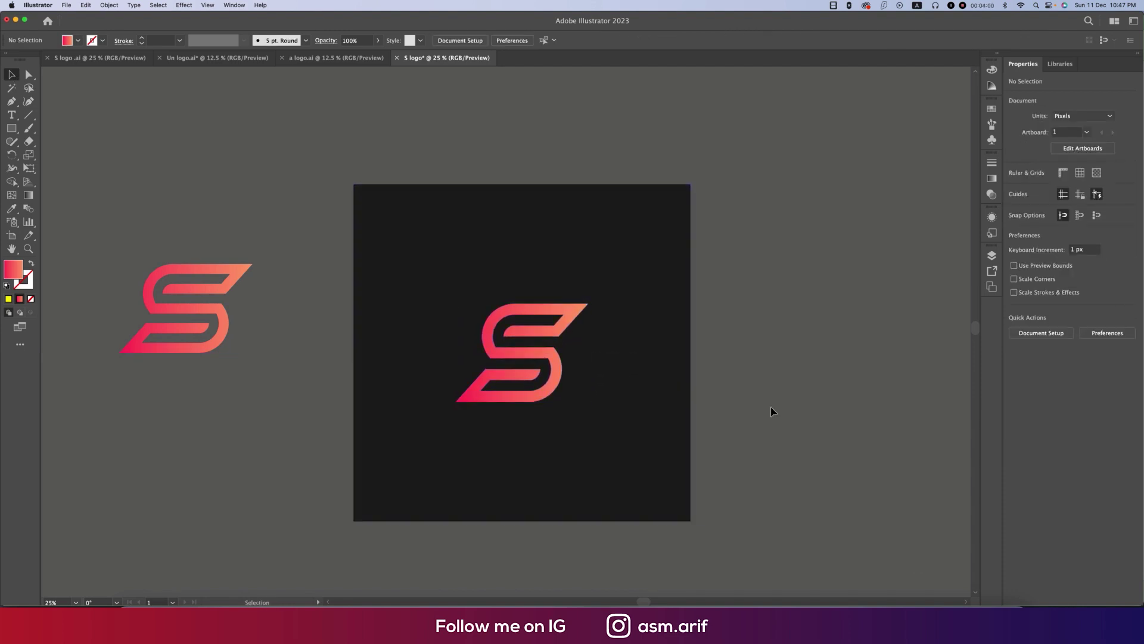